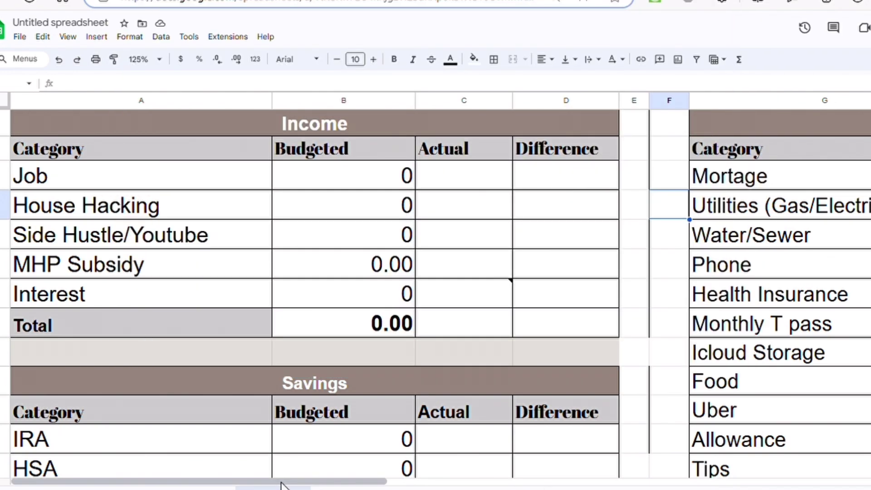
Enter the 24.57 hourly rate in Q3 and enlarge its font size
left_click_drag(282, 481, 715, 445)
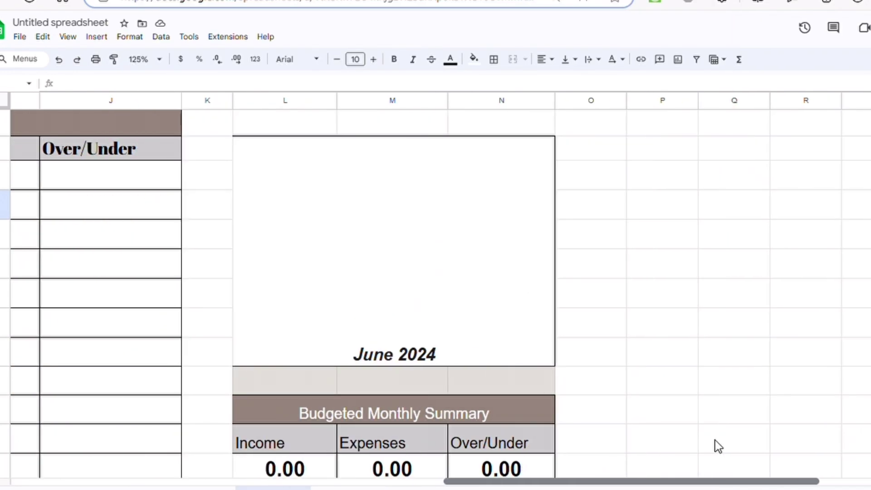
left_click(600, 184)
type("=")
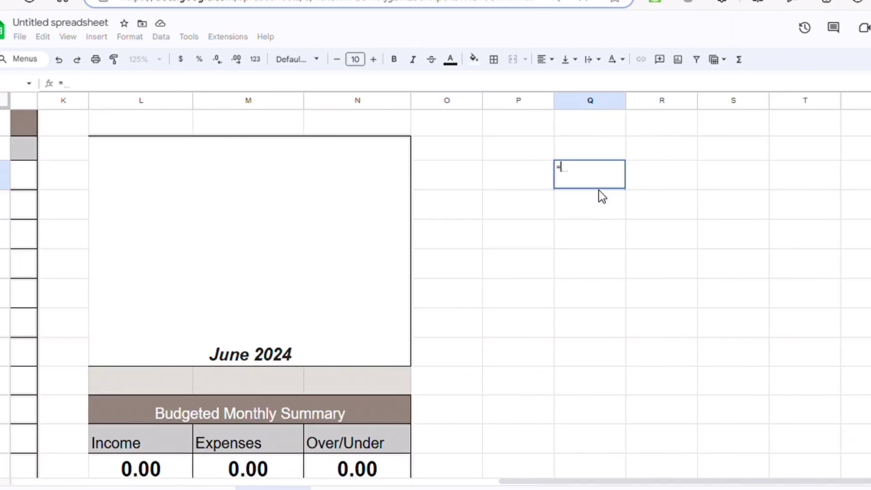
type("24.57")
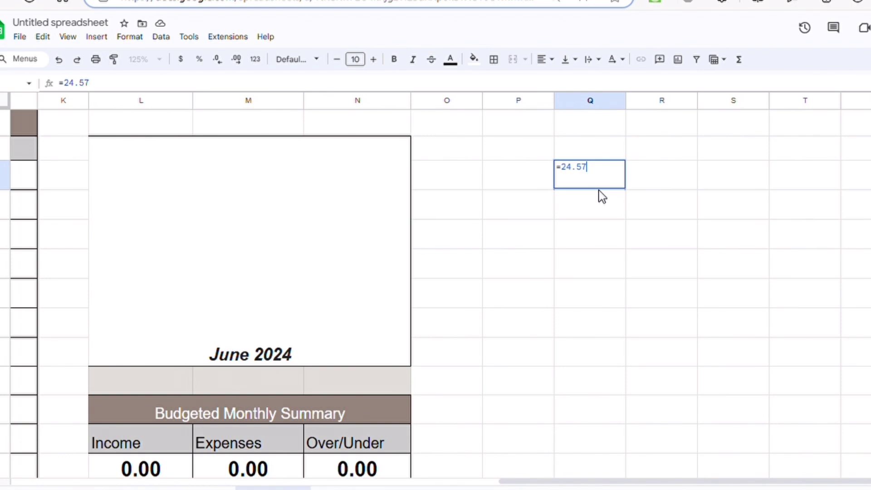
key("Return")
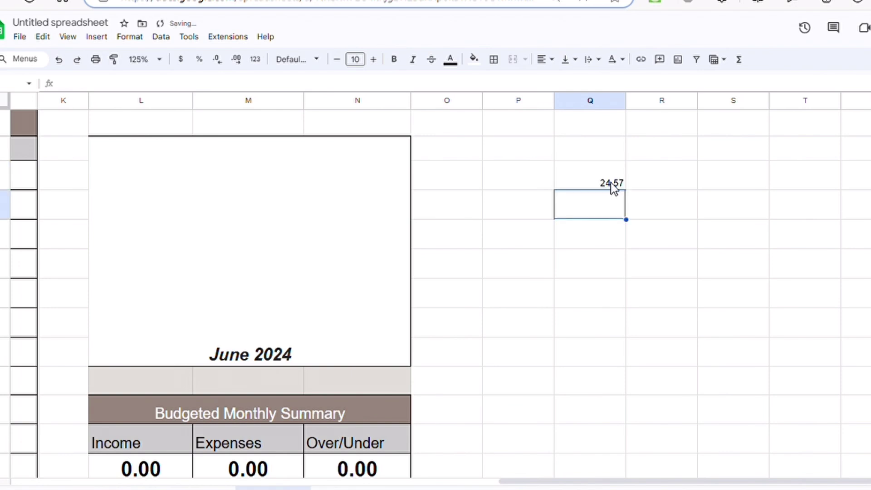
left_click(612, 185)
left_click(373, 59)
left_click(373, 59)
left_click(372, 60)
left_click(373, 59)
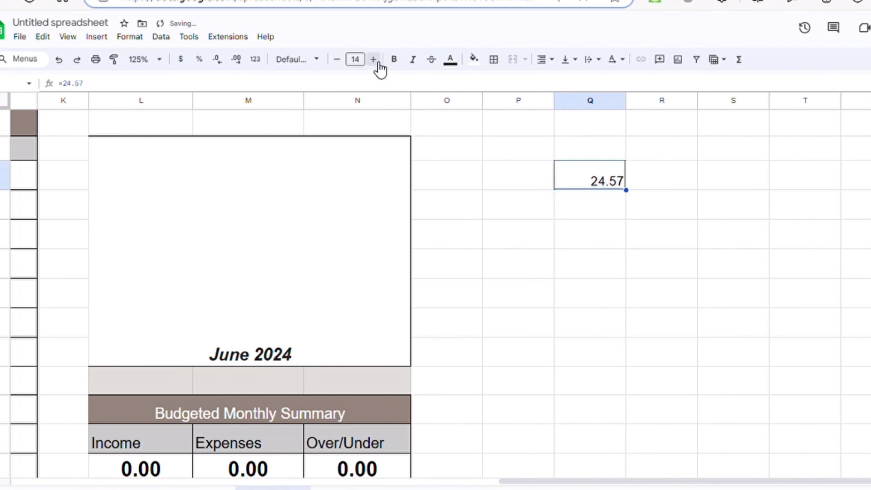
left_click(373, 60)
left_click(373, 59)
left_click(372, 59)
left_click(373, 60)
left_click(372, 60)
left_click(372, 59)
left_click(373, 60)
Change Q3 to =24.57*40 so it shows 982.8
left_click(712, 270)
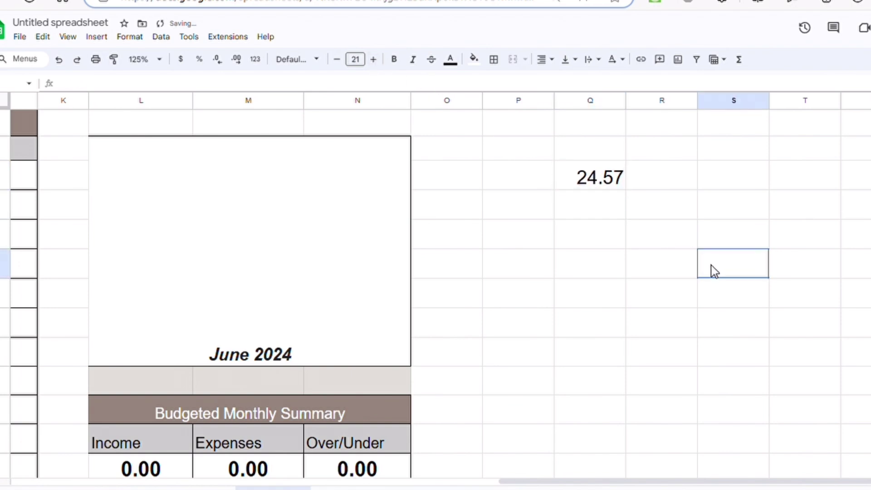
left_click(607, 186)
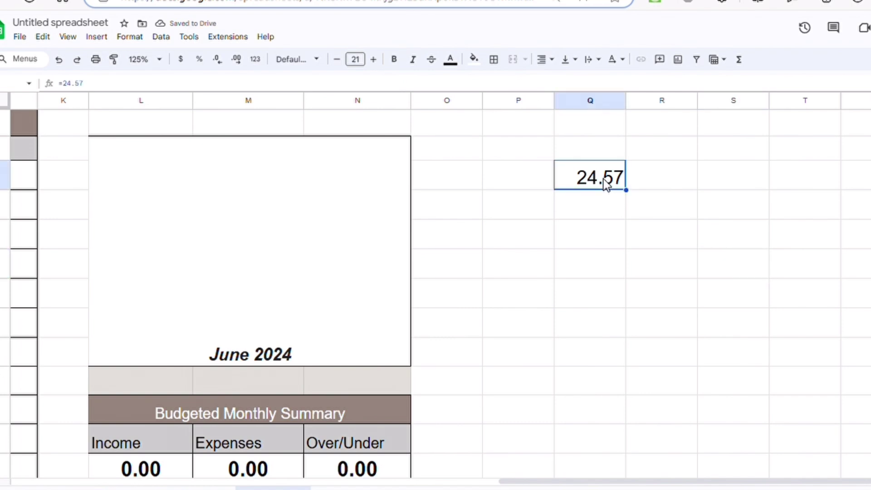
left_click(112, 91)
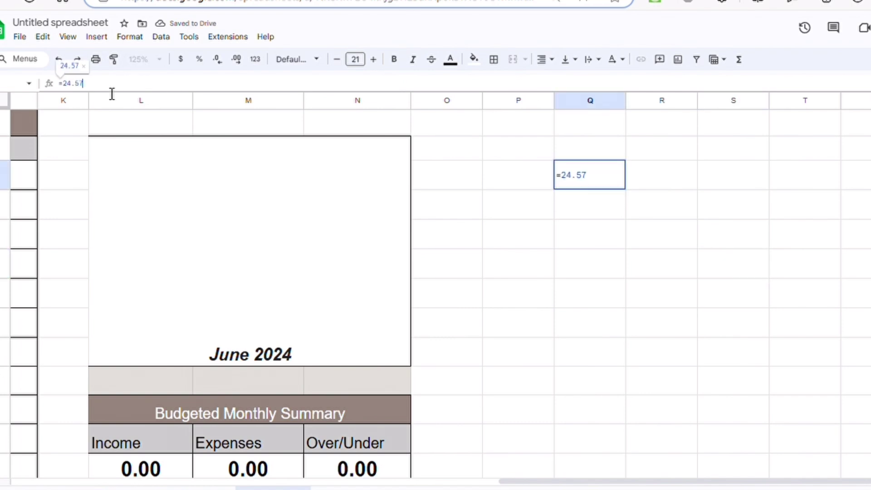
type("*")
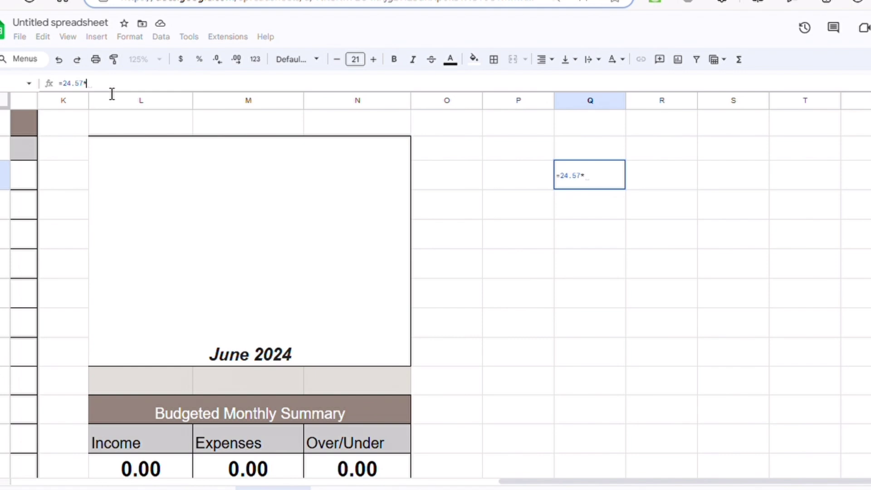
type("40")
key("Return")
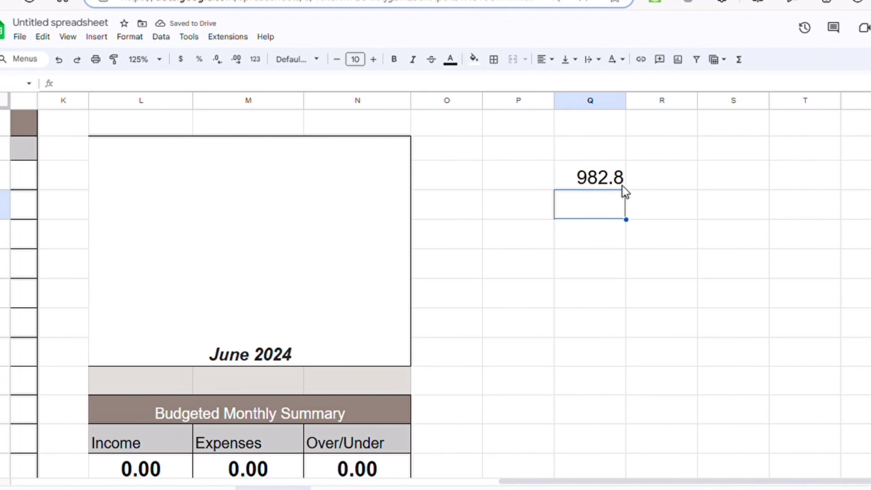
Enter =Q3*4 in R3, giving 3931.2, and enlarge its font size
left_click(652, 180)
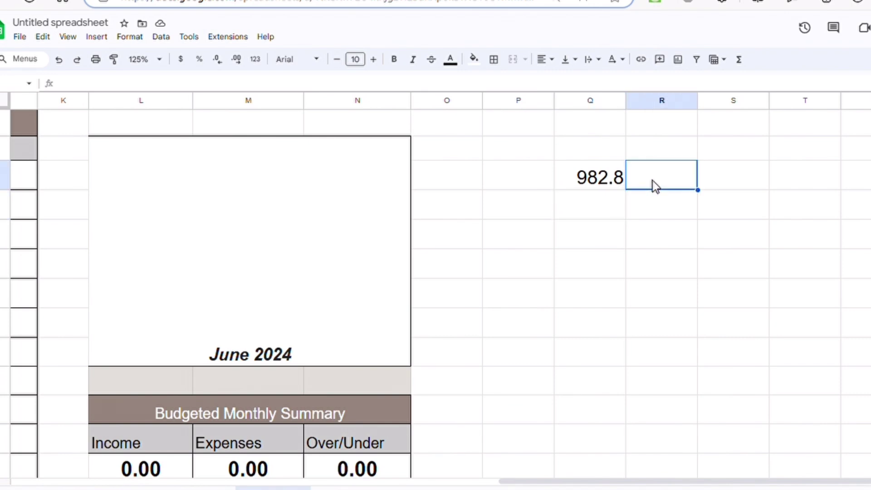
type("=")
left_click(604, 181)
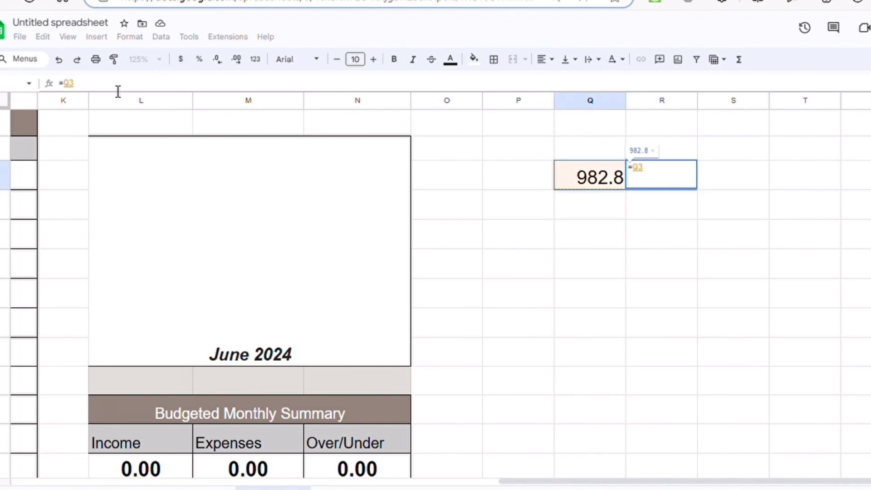
type("*4")
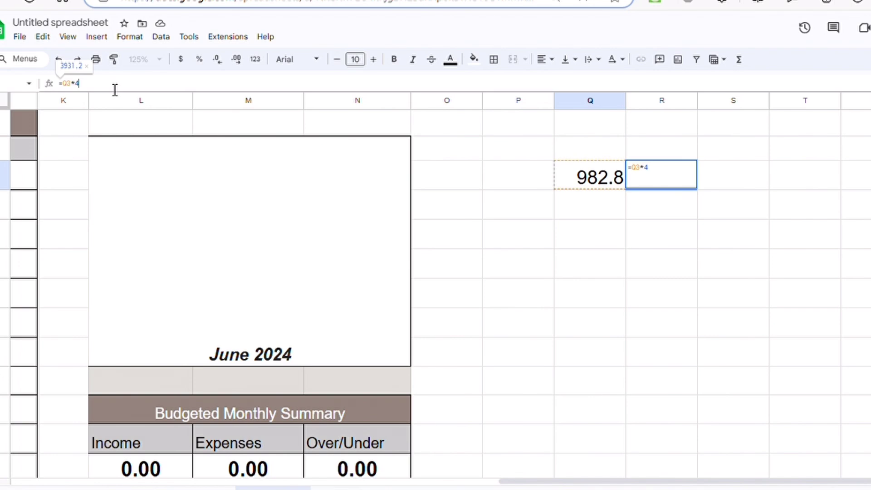
key("Return")
left_click(670, 179)
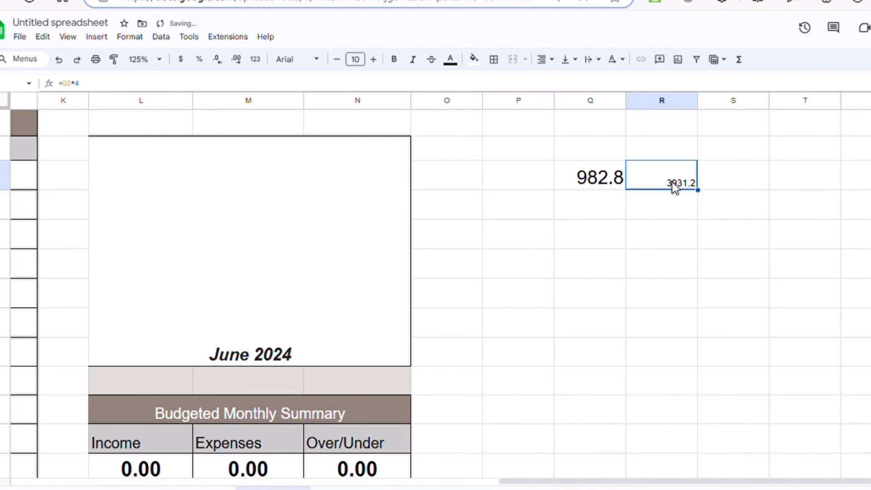
left_click(373, 59)
left_click(373, 59)
left_click(374, 59)
left_click(373, 59)
left_click(373, 59)
left_click(373, 60)
left_click(373, 59)
left_click(373, 59)
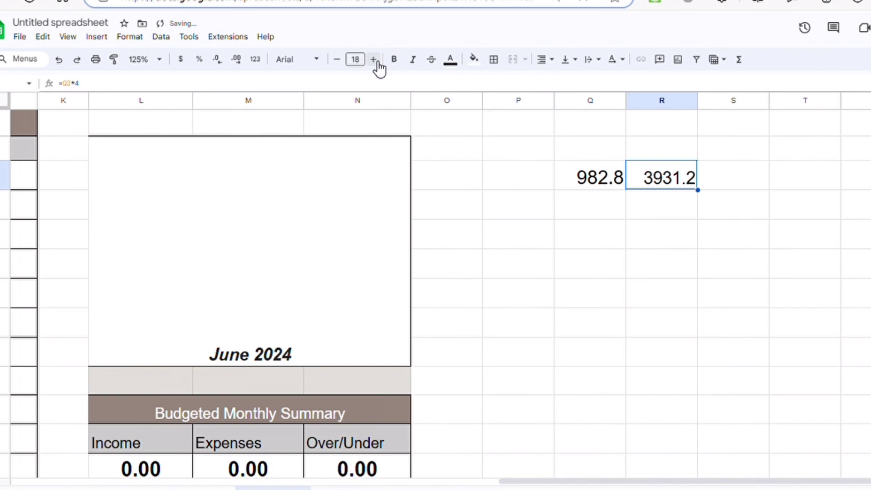
left_click(631, 274)
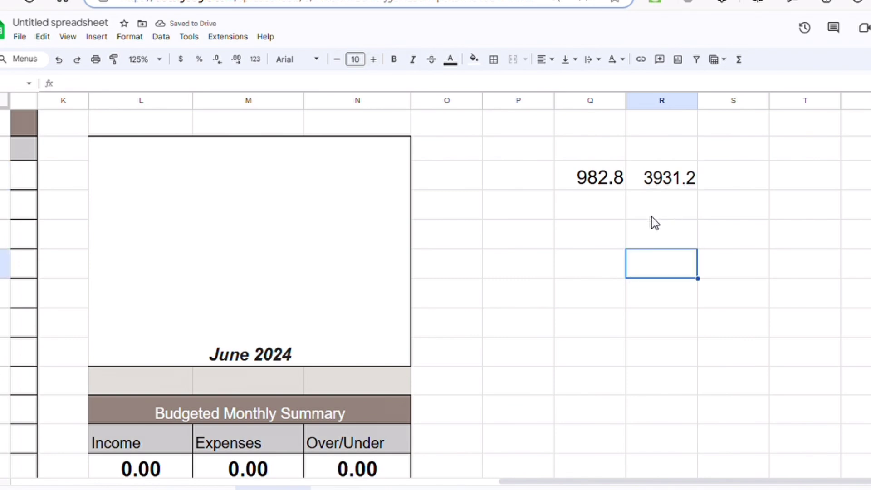
Type the taxes and health.dental vision deduction notes in Q4 and Q5 below 982.8
left_click(608, 218)
type("taxes")
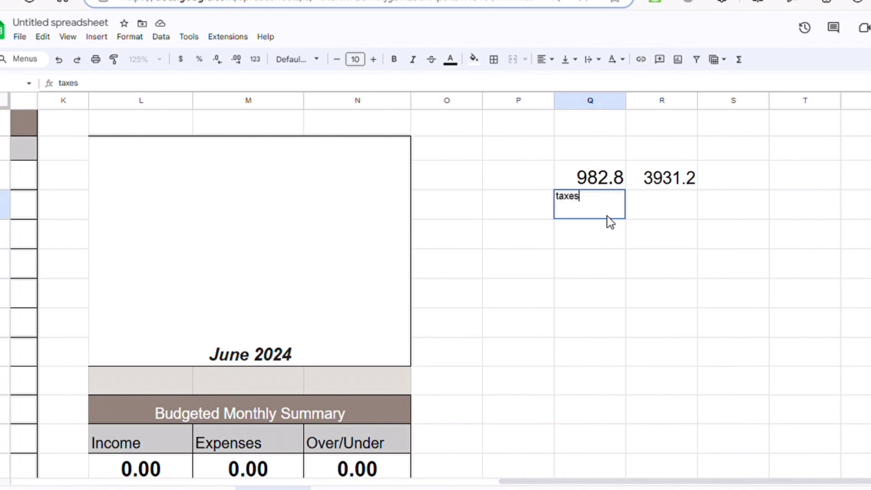
key("Return")
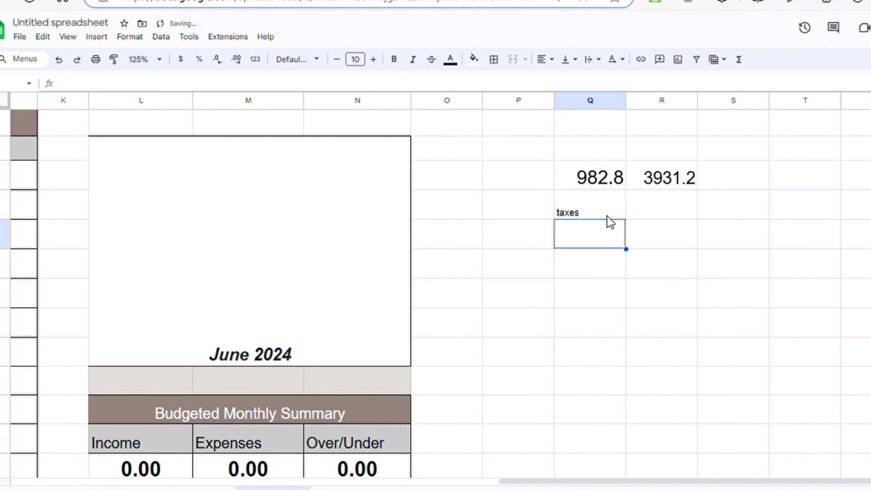
type("health.")
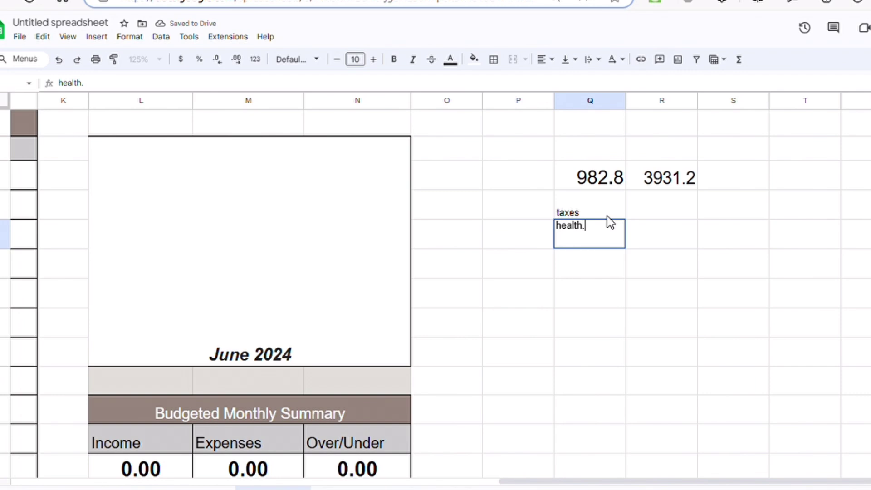
type("dentalvis")
key("BackSpace")
key("BackSpace")
key("BackSpace")
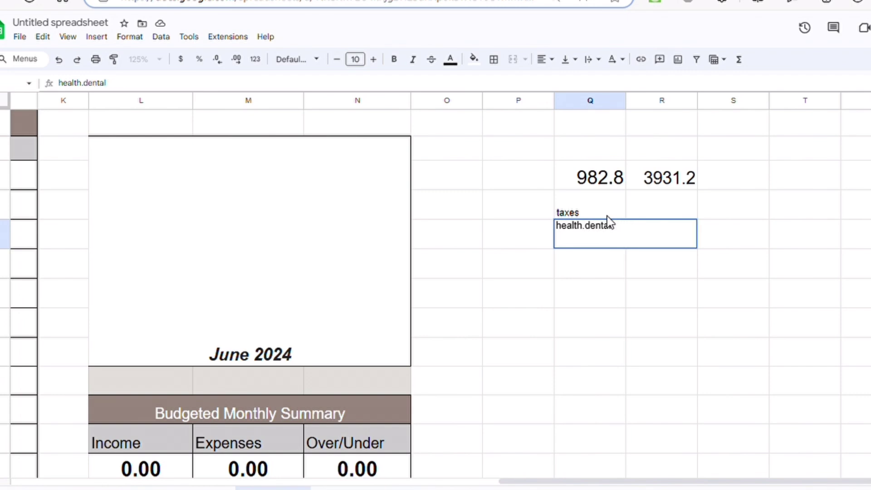
type("vison")
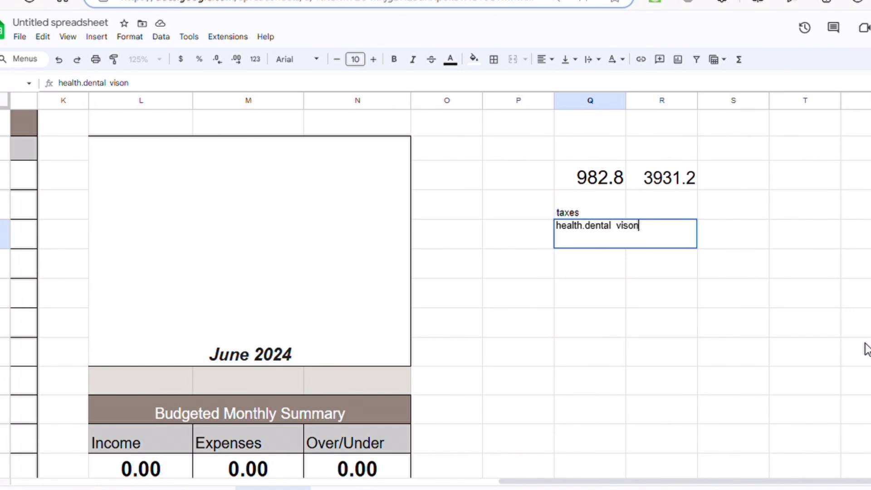
key("BackSpace")
key("BackSpace")
type("ion")
key("Return")
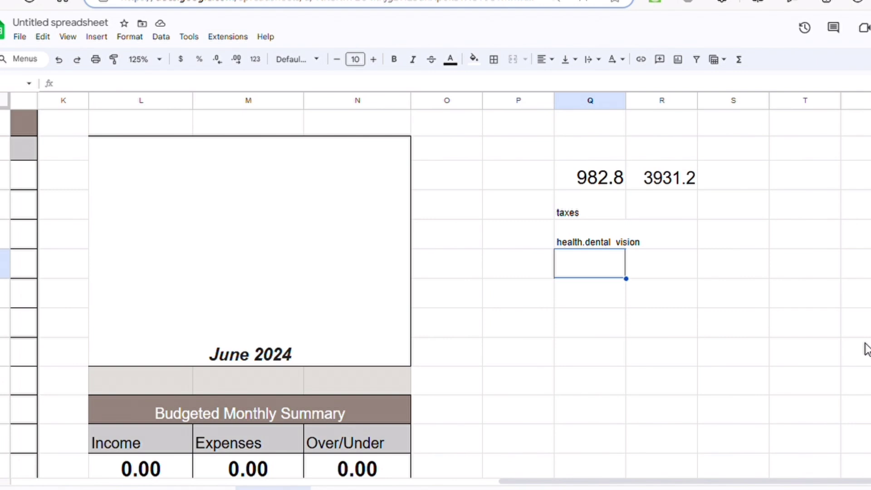
Add the 401K and 55/weekly HSA deduction notes beneath them
type("401K")
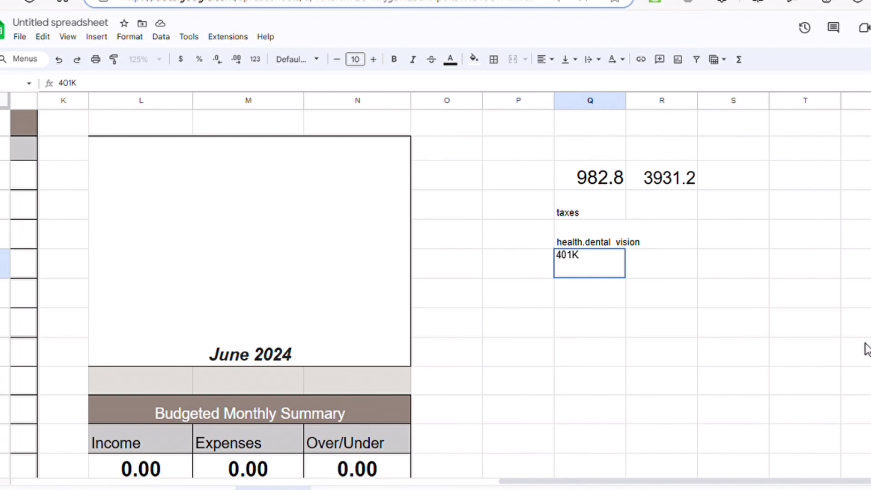
key("Return")
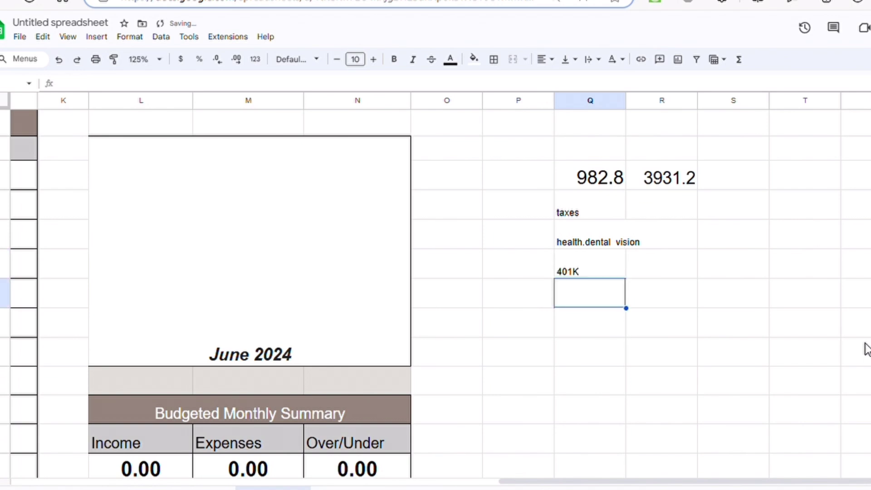
type("55/w")
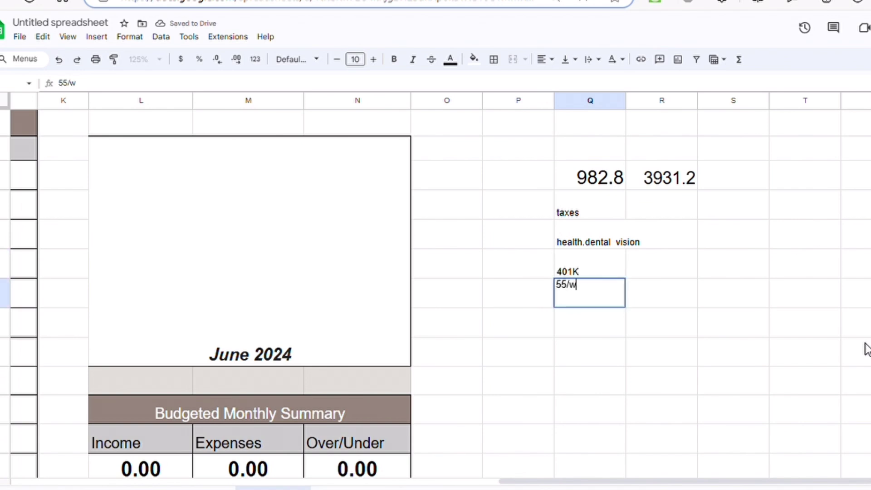
type("eekly ")
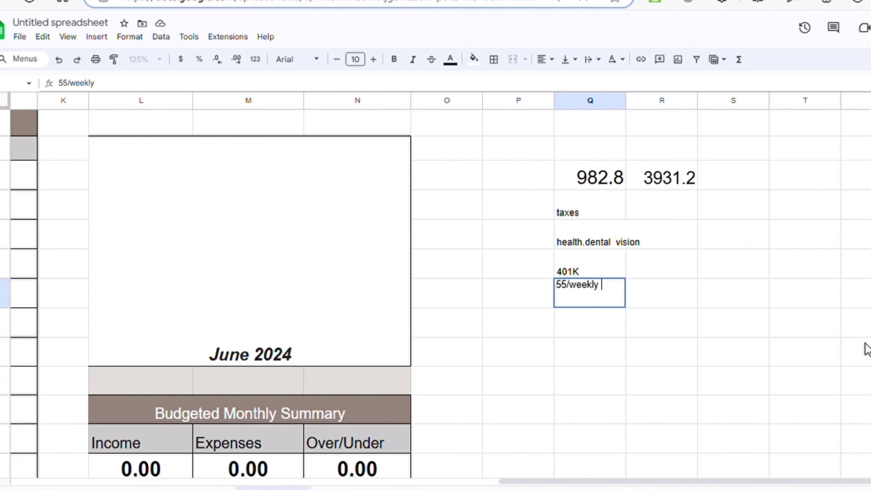
type("HSA")
key("Return")
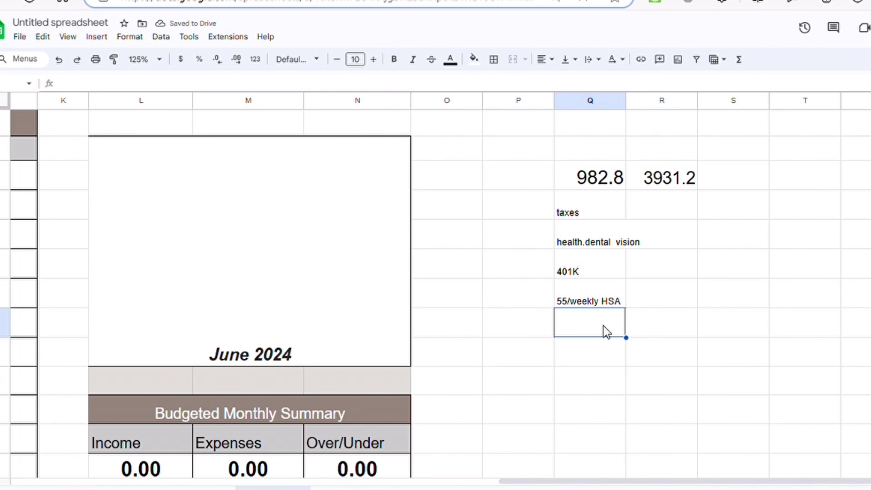
Enter 640 in Q9 and =Q9*4 in R9, giving 2560
left_click(598, 347)
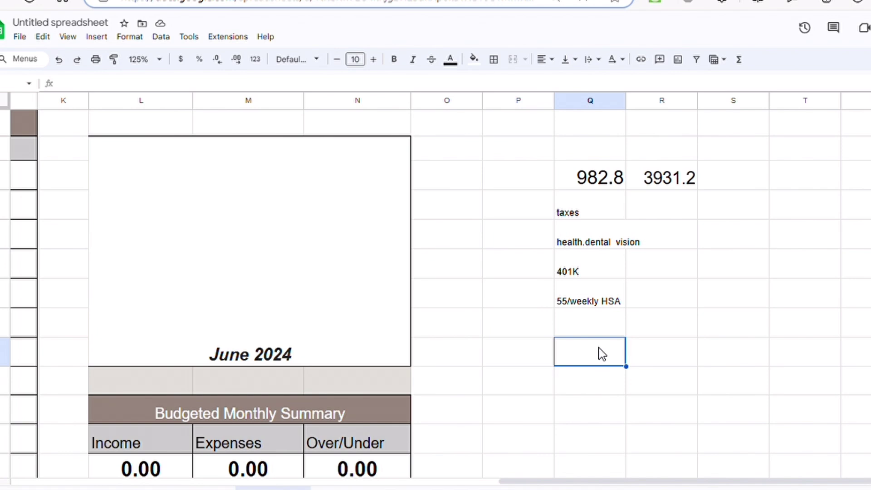
type("640")
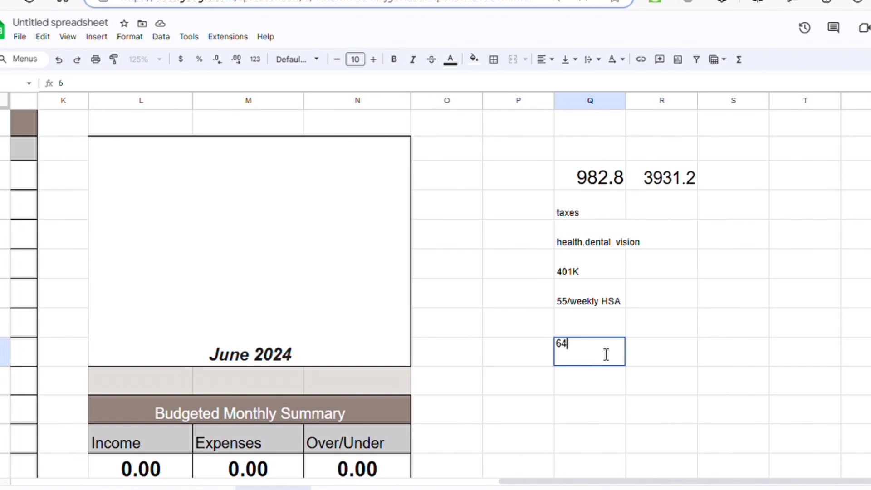
key("BackSpace")
key("BackSpace")
key("BackSpace")
type("640")
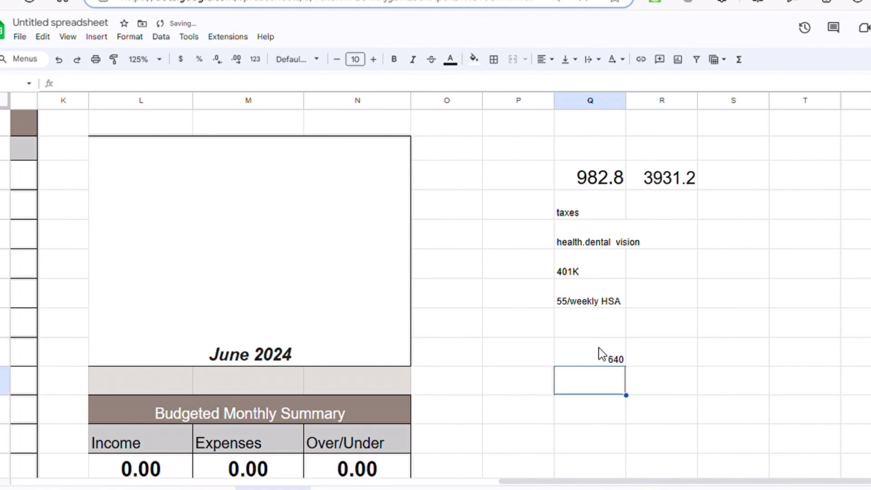
key("Return")
left_click(654, 356)
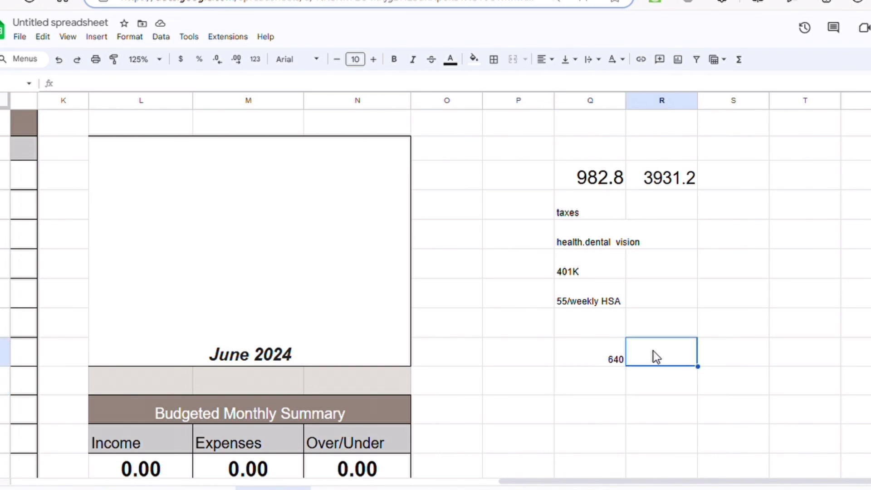
type("=")
left_click(613, 362)
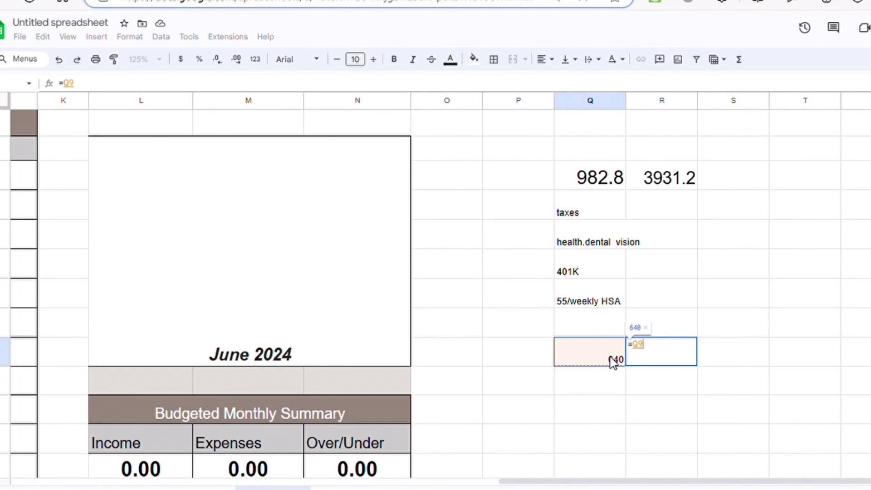
type("*4")
key("Return")
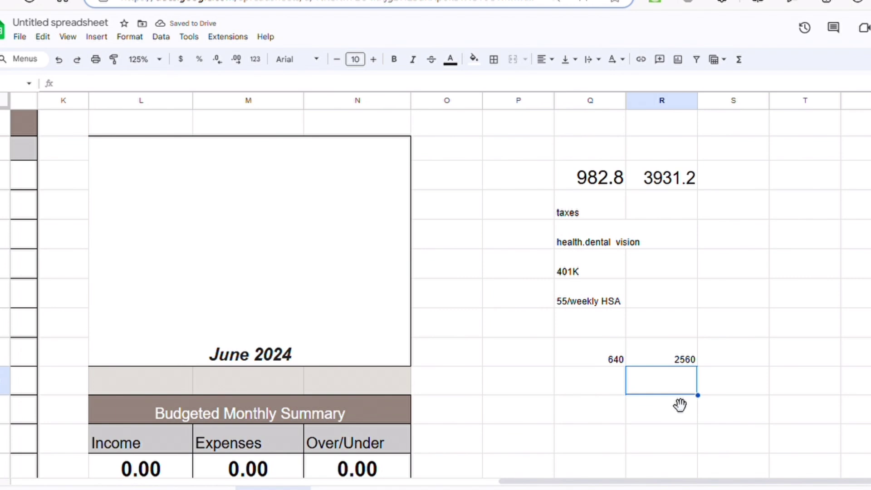
Enter =R3-R9 in R13 to show 1371.2, and raise its font size to 19
type("=")
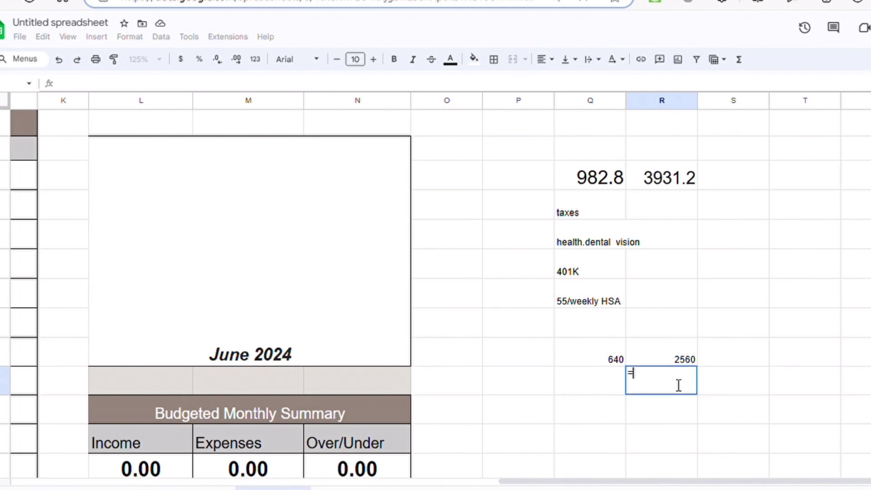
left_click(667, 176)
type("-")
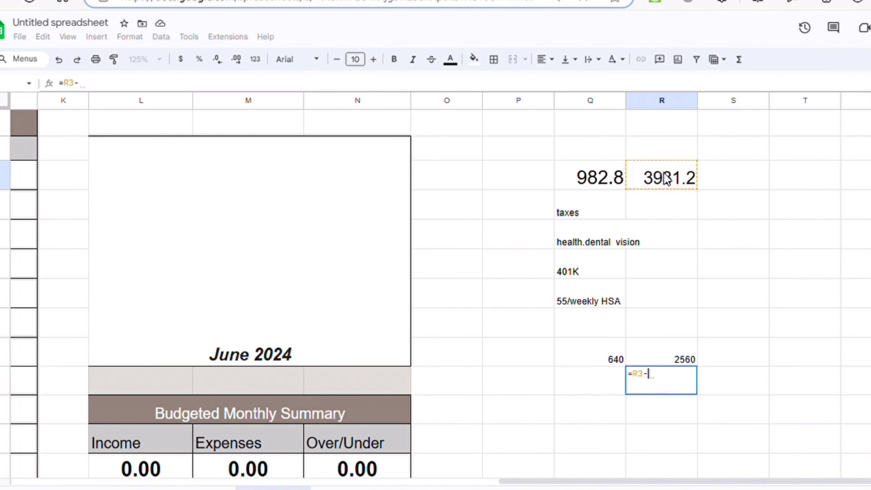
left_click(687, 361)
key("Return")
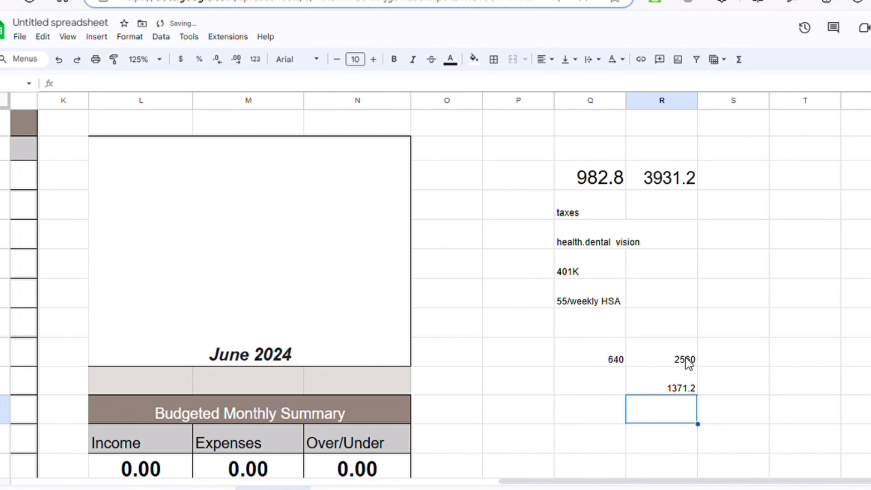
left_click(680, 385)
double_click(376, 59)
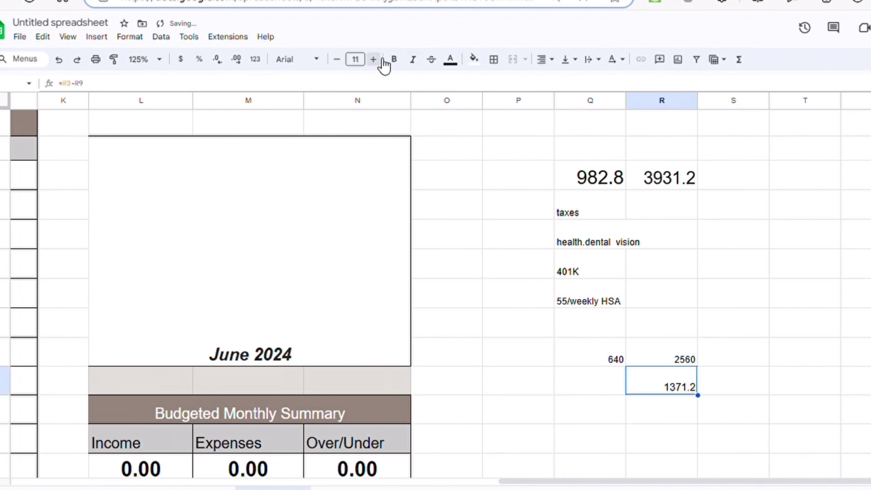
double_click(376, 59)
double_click(376, 60)
double_click(377, 59)
left_click(377, 59)
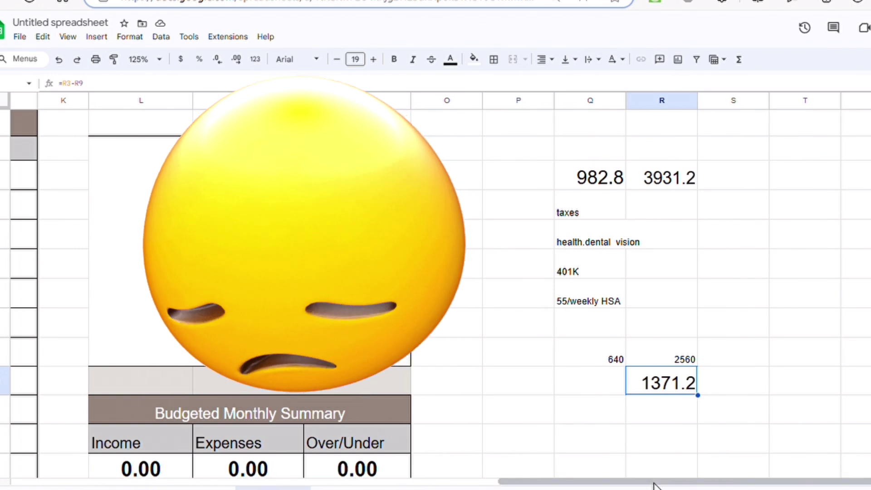
Budget Job income as =640*4 (2,560) and House Hacking as 1,400
left_click_drag(657, 471, 18, 483)
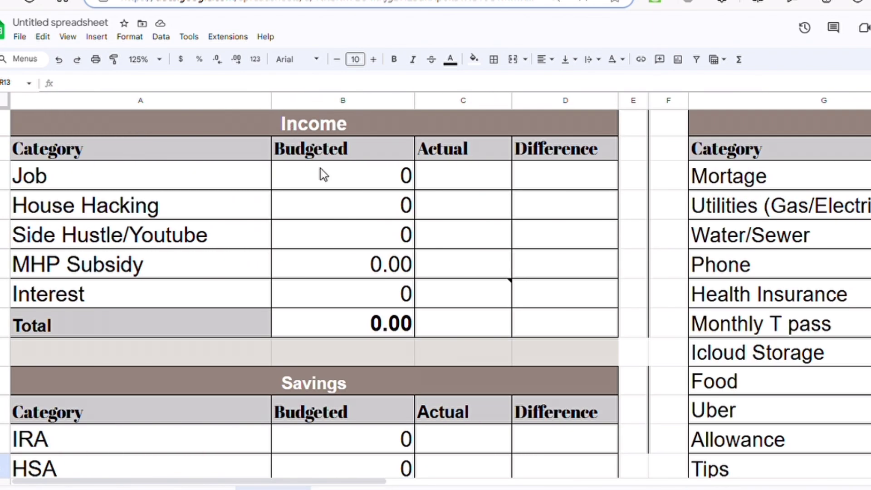
left_click(323, 174)
type("=640")
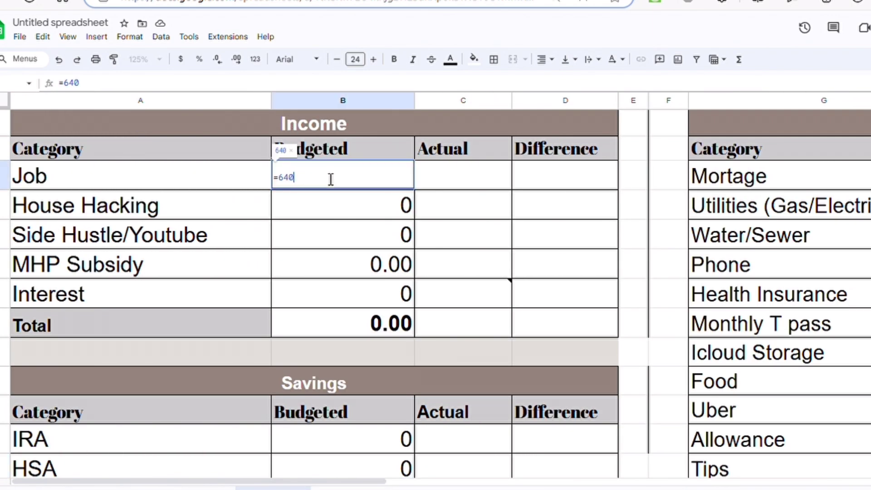
type("*4")
key("Return")
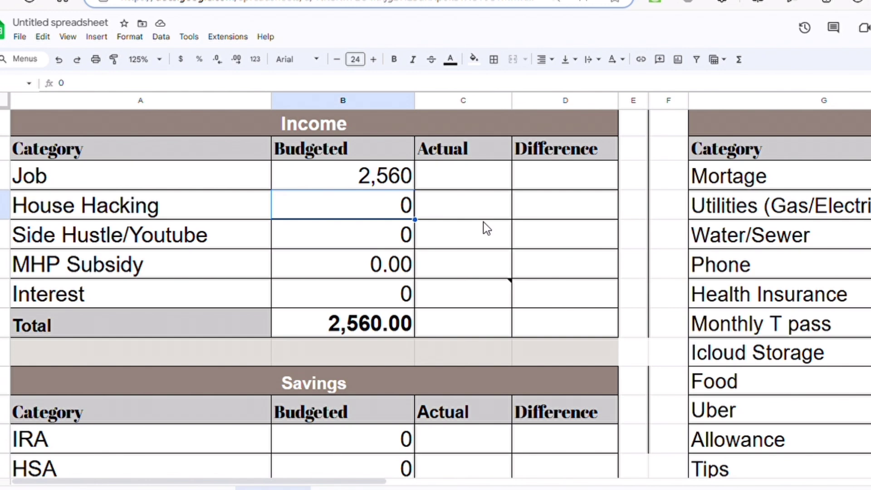
type("1,40")
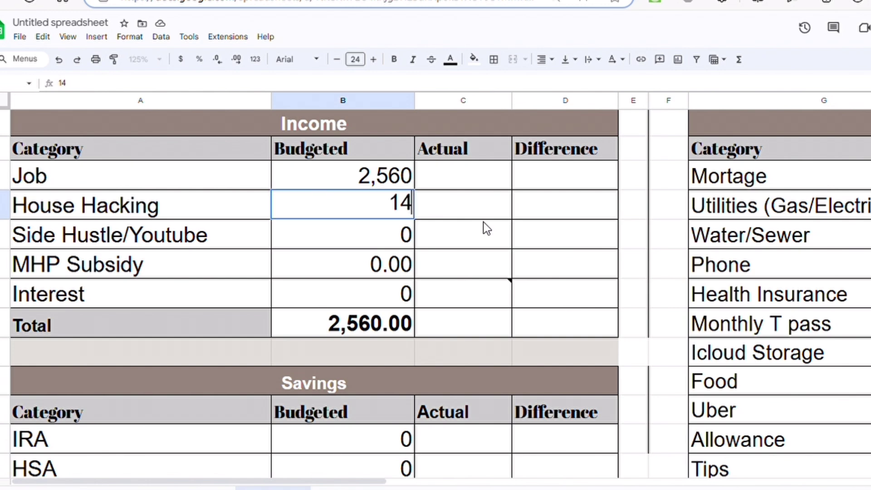
type("00")
key("Return")
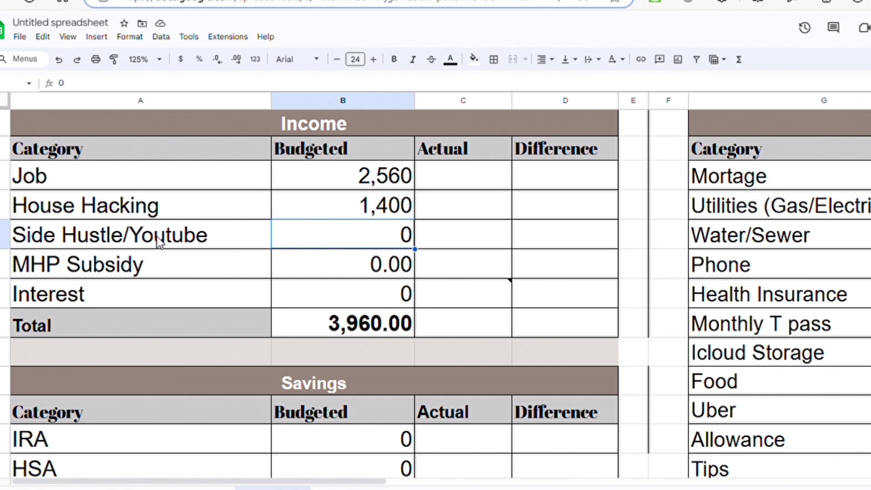
Budget Side Hustle/Youtube 500, MHP Subsidy 123.41 and Interest 35
type("400")
key("BackSpace")
key("BackSpace")
key("BackSpace")
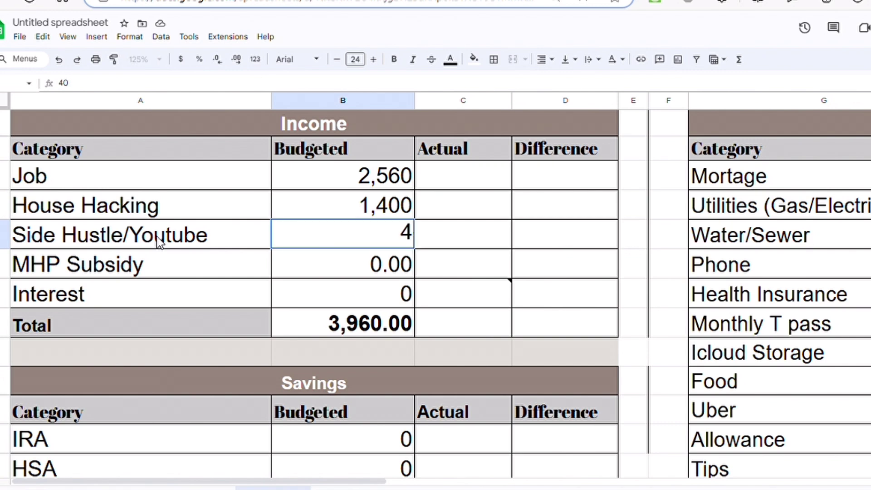
type("500")
key("Return")
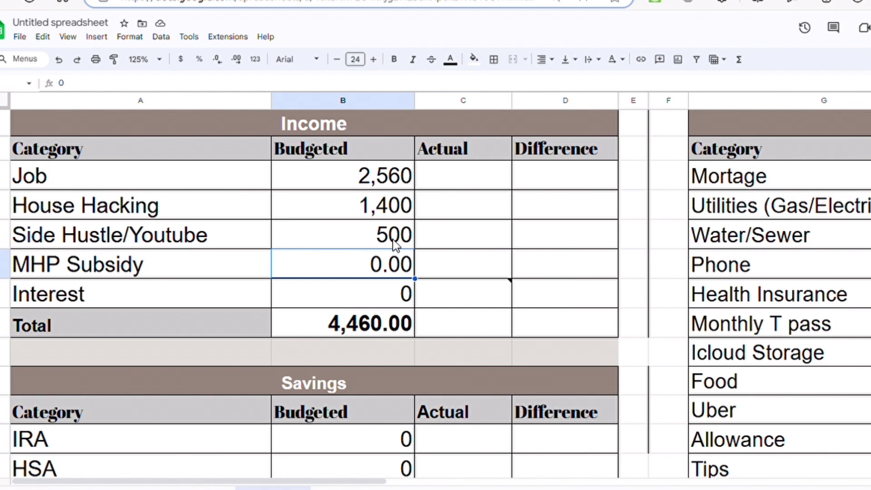
type("123")
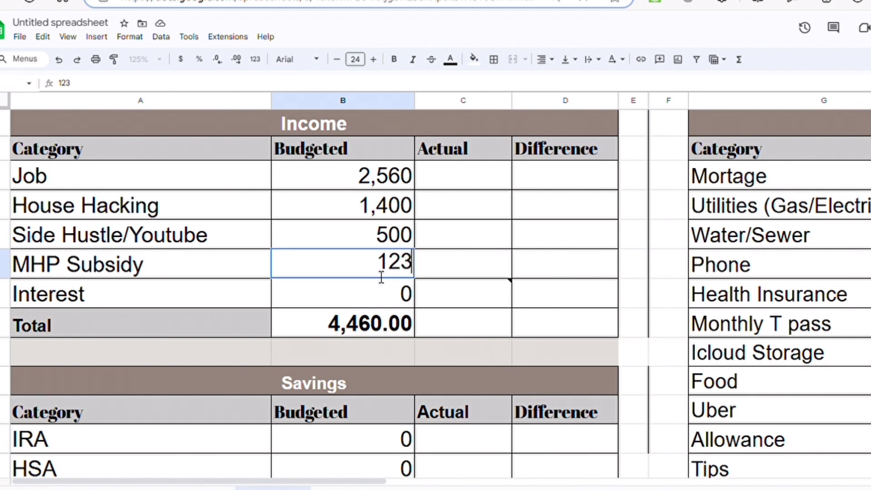
type(".41")
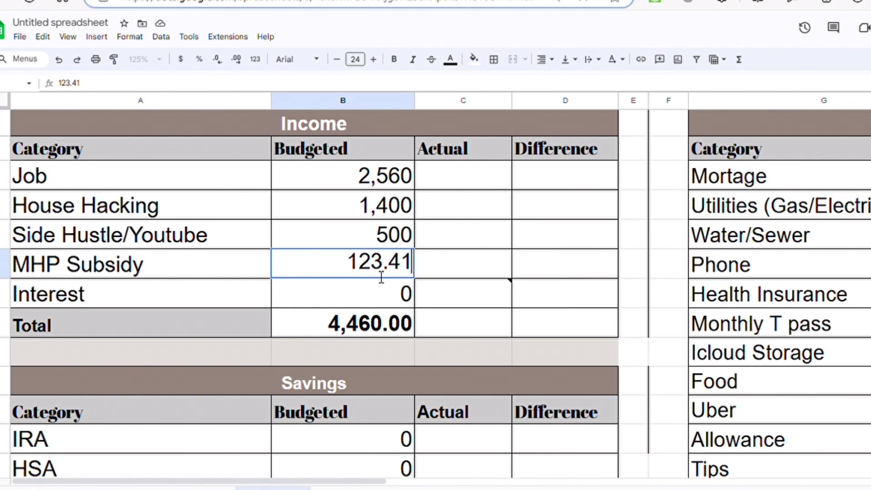
key("Return")
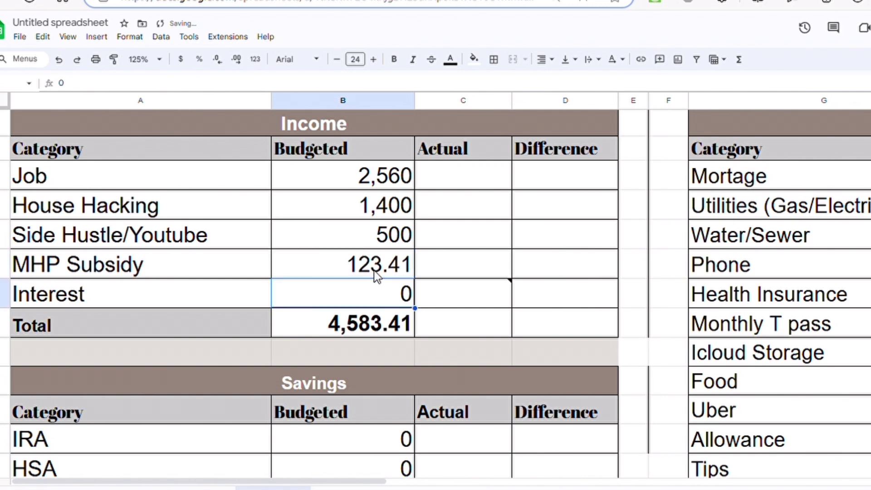
key("Up")
type("3")
key("Escape")
key("Down")
type("35")
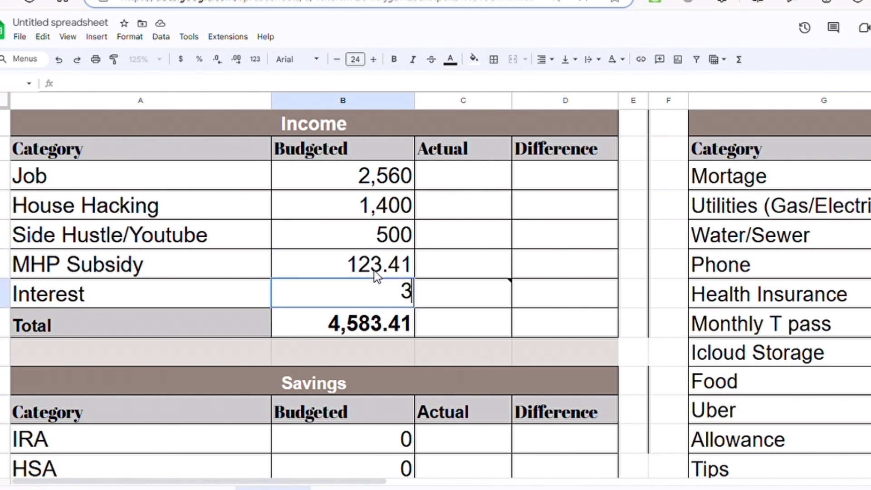
key("Return")
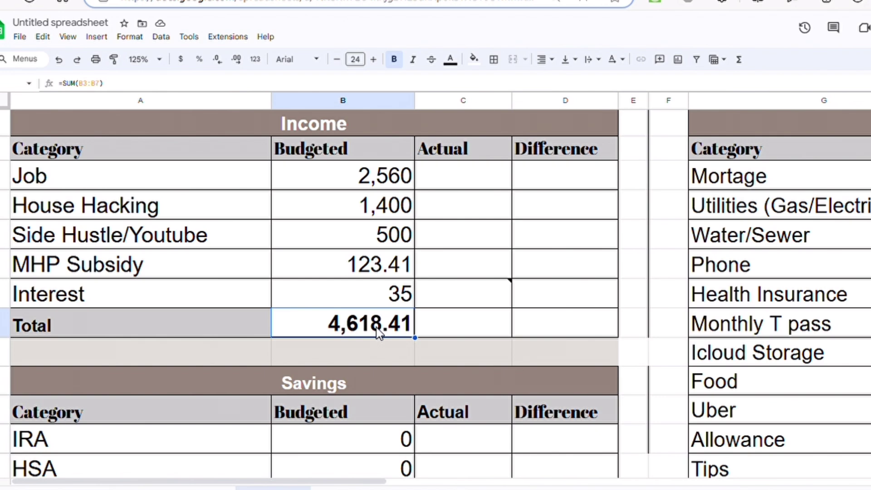
left_click(671, 144)
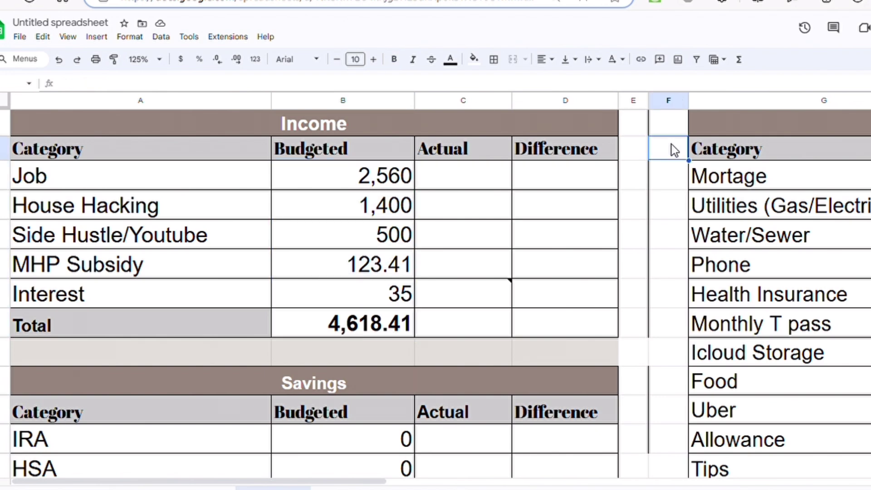
Set the IRA savings budget to 200 and HSA to 20
key("Down")
key("Down")
key("Down")
key("Down")
key("Down")
key("Down")
key("Down")
key("Down")
key("Down")
key("Down")
key("Down")
key("Down")
key("Down")
key("Down")
key("Down")
key("Down")
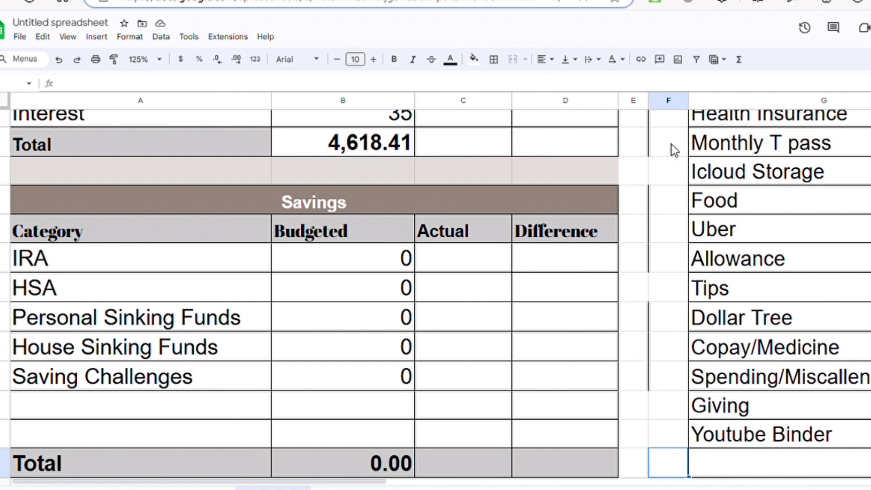
left_click(403, 261)
double_click(405, 261)
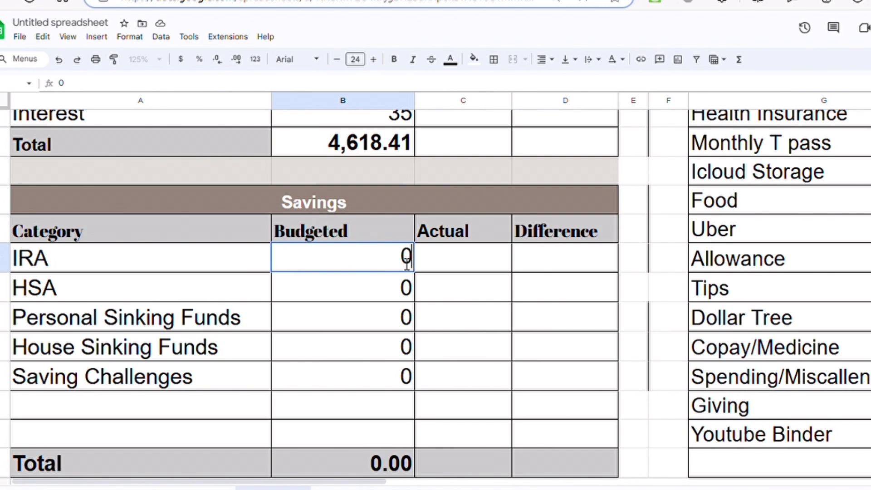
type("20")
key("BackSpace")
key("BackSpace")
key("BackSpace")
type("200")
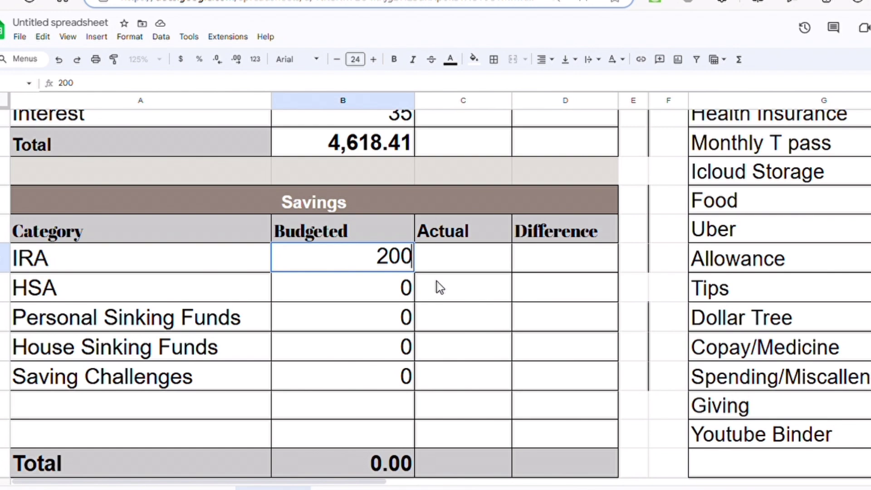
left_click(399, 293)
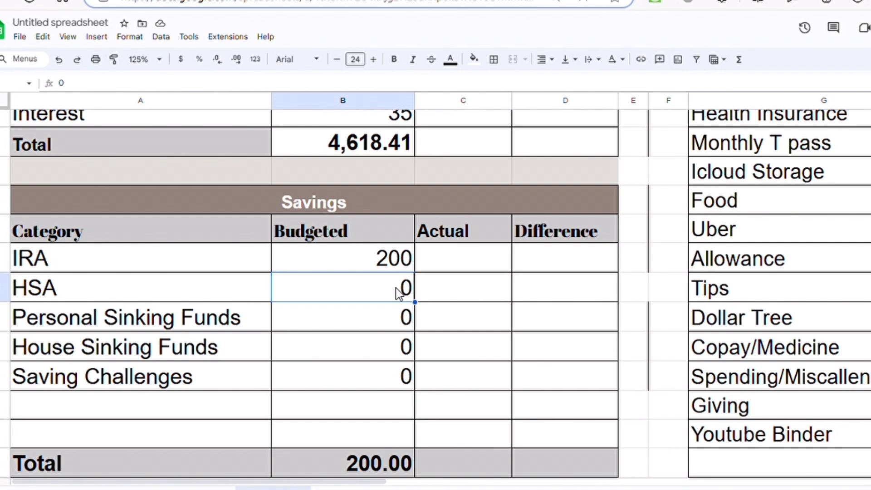
type("20")
key("Return")
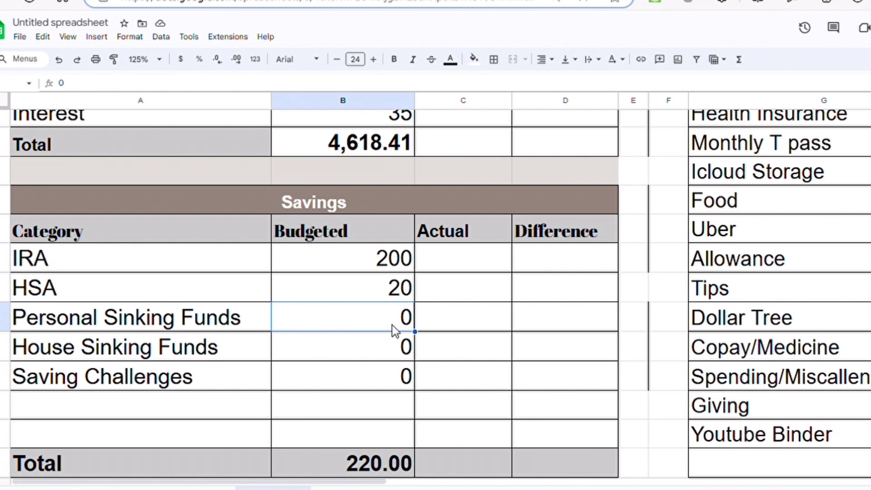
Budget 160 Personal Sinking Funds, 100 House Sinking Funds and 457 Saving Challenges
type("160")
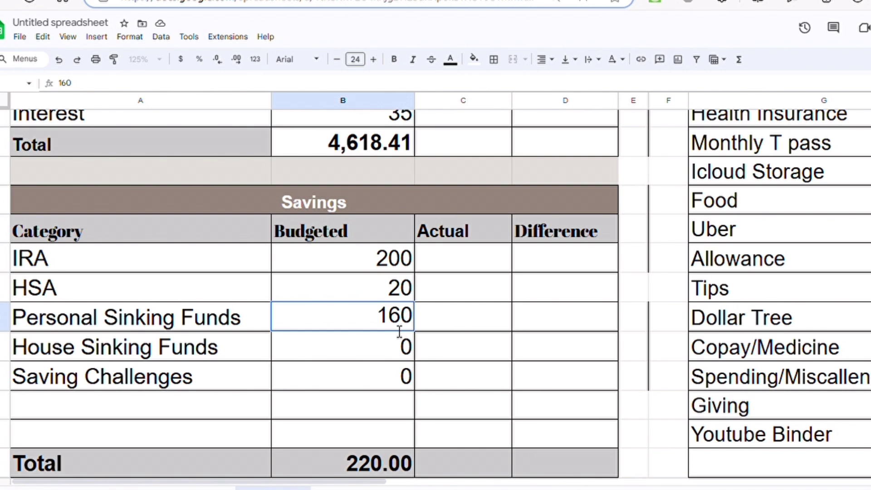
key("Return")
type("100")
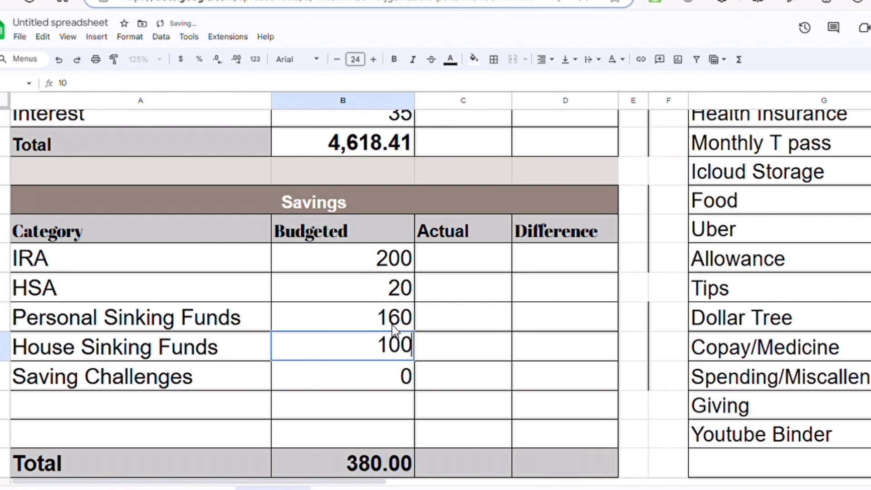
key("Return")
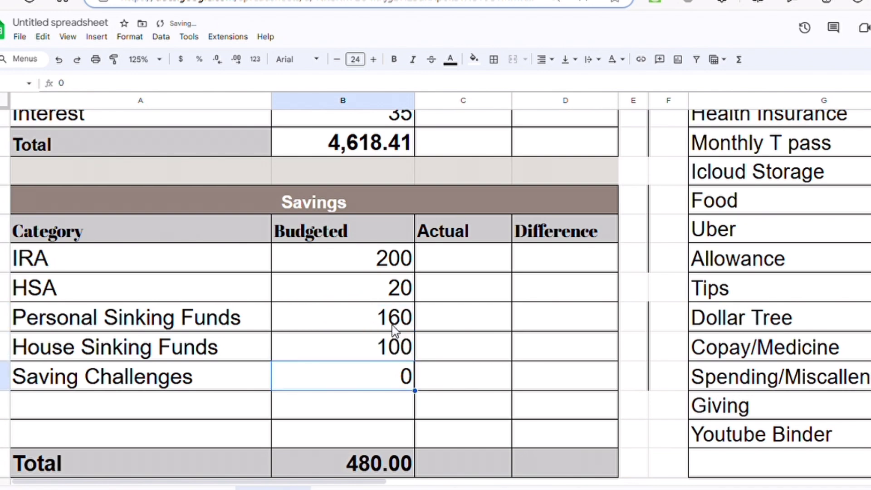
type("457")
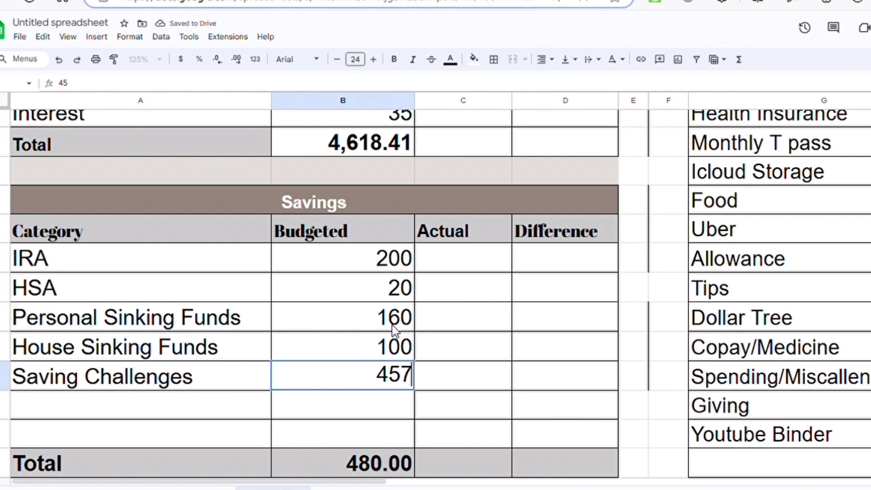
key("Return")
left_click(641, 445)
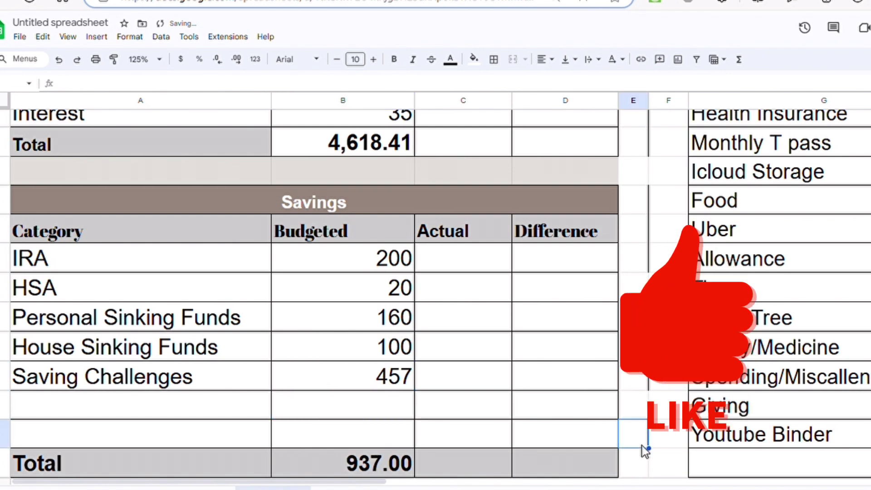
Below the Savings Total, enter =B8 minus the 937.00 Savings Total, giving 3,681.41
key("Down")
key("Down")
key("Down")
key("Down")
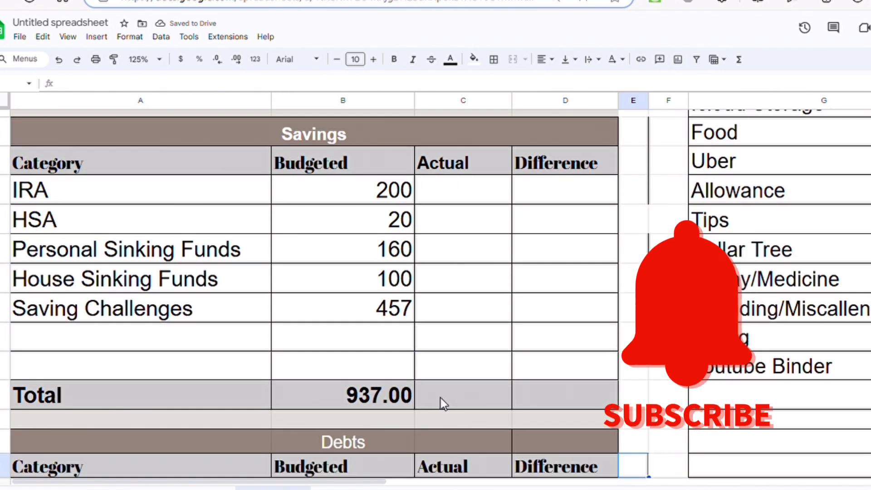
left_click(292, 422)
type("=")
key("Up")
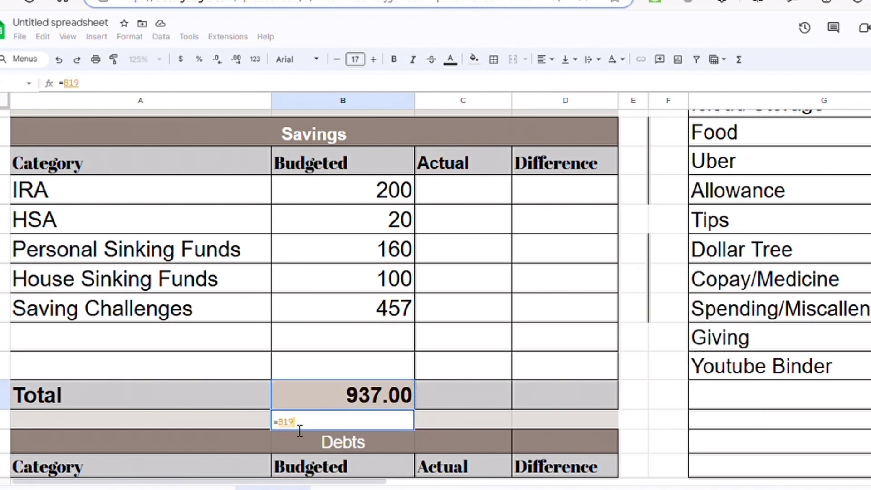
key("Up")
key("Up")
key("Up")
key("Up")
key("Up")
key("Up")
key("Up")
key("Up")
key("Up")
key("Up")
key("Up")
key("Up")
key("Up")
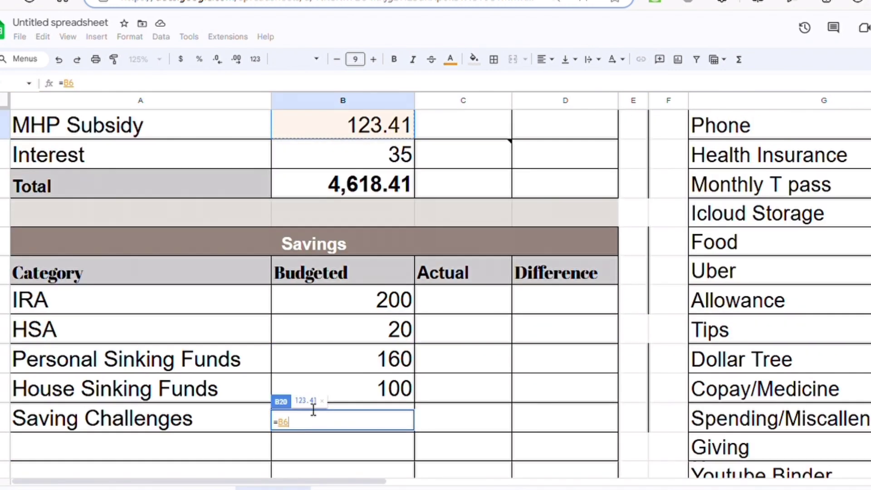
key("Down")
key("Down")
type("-")
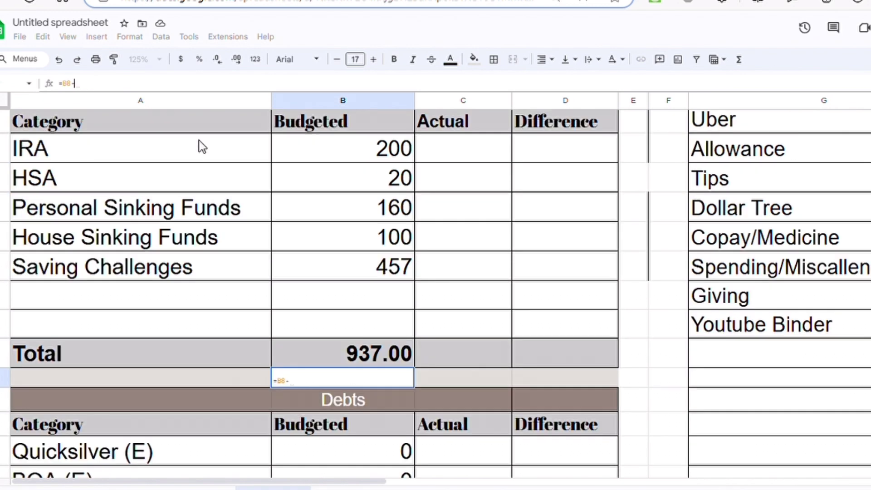
left_click(390, 352)
key("Return")
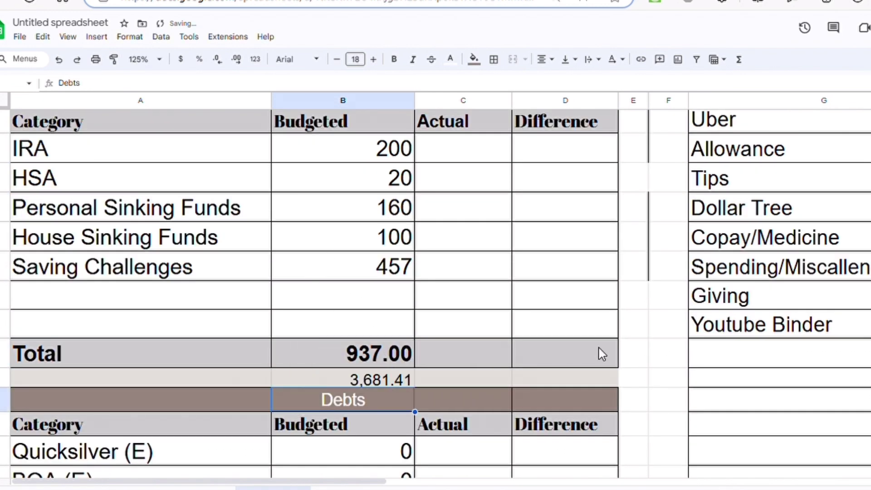
left_click(647, 407)
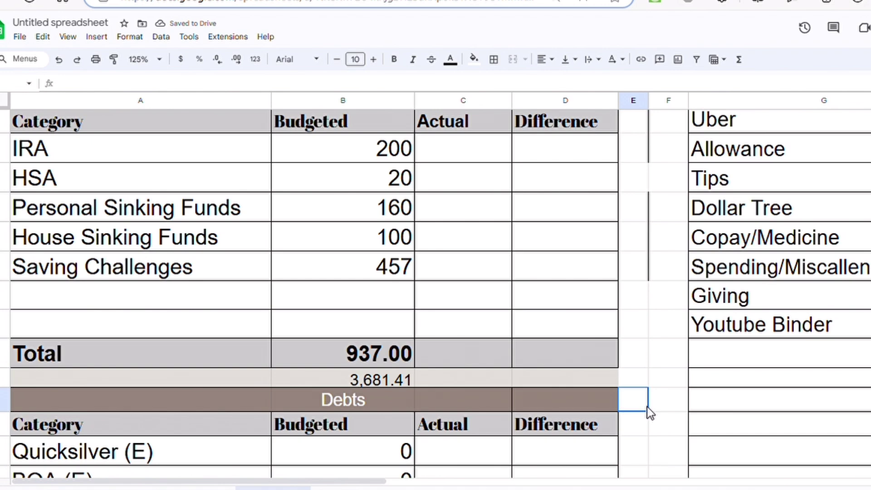
key("Down")
key("Down")
key("Down")
key("Down")
key("Down")
key("Down")
key("Down")
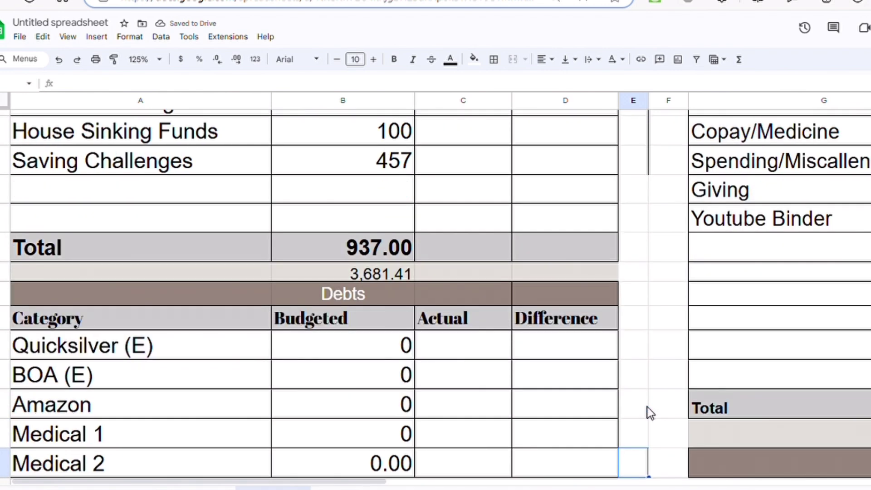
Budget debts: Quicksilver (E) 50, BOA (E) 50 and Amazon 111
key("Down")
key("Down")
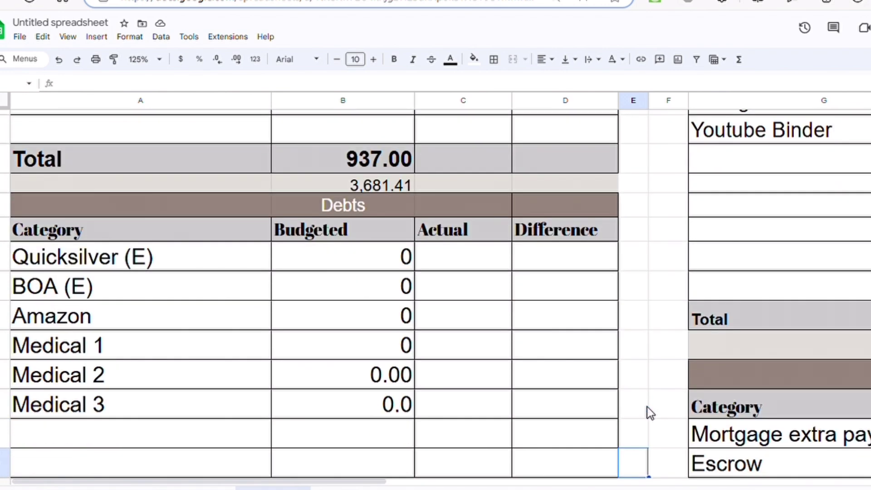
left_click(377, 256)
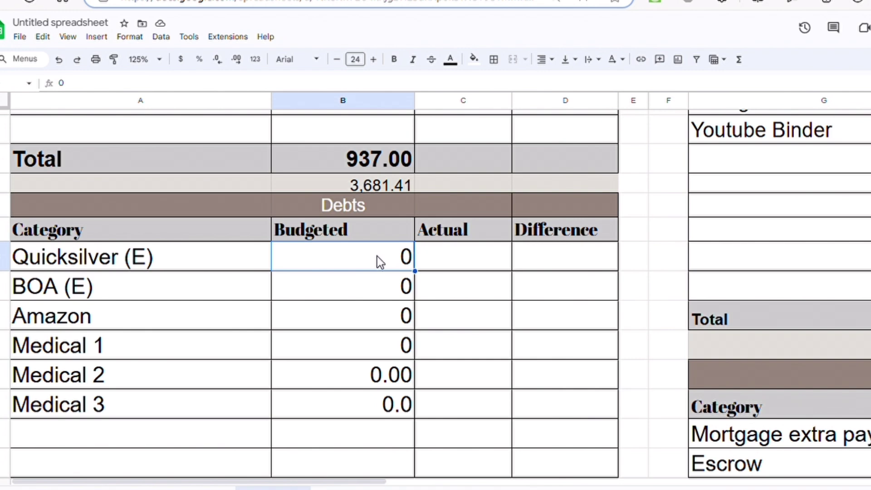
type("50")
key("Return")
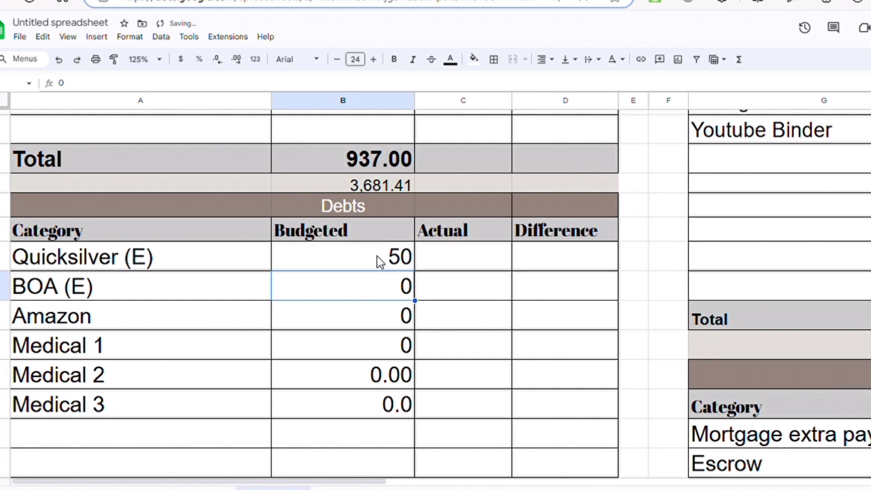
type("50")
key("Return")
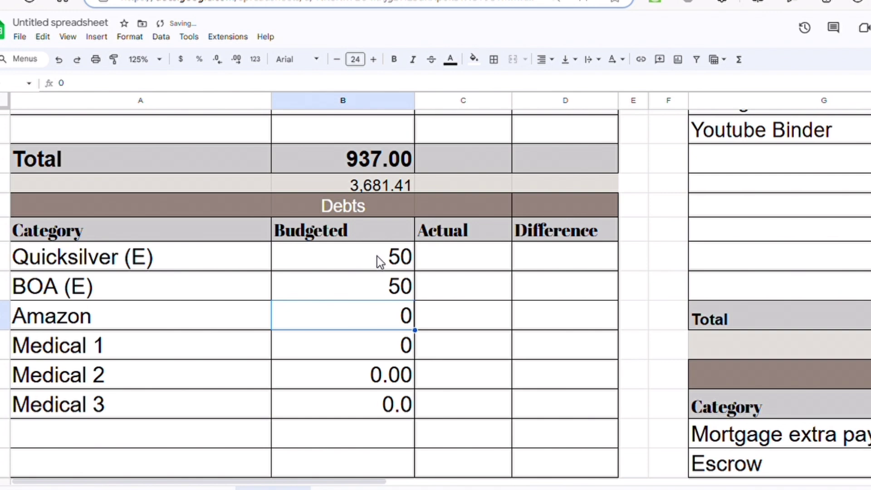
type("111")
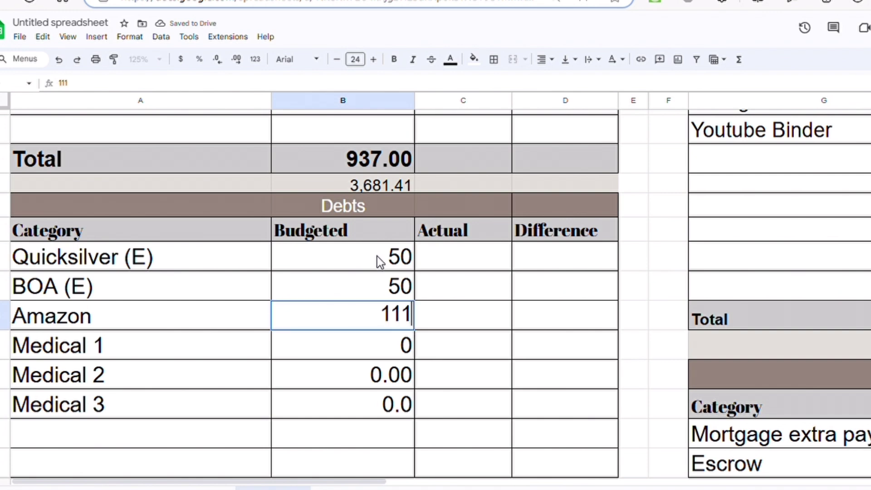
key("Return")
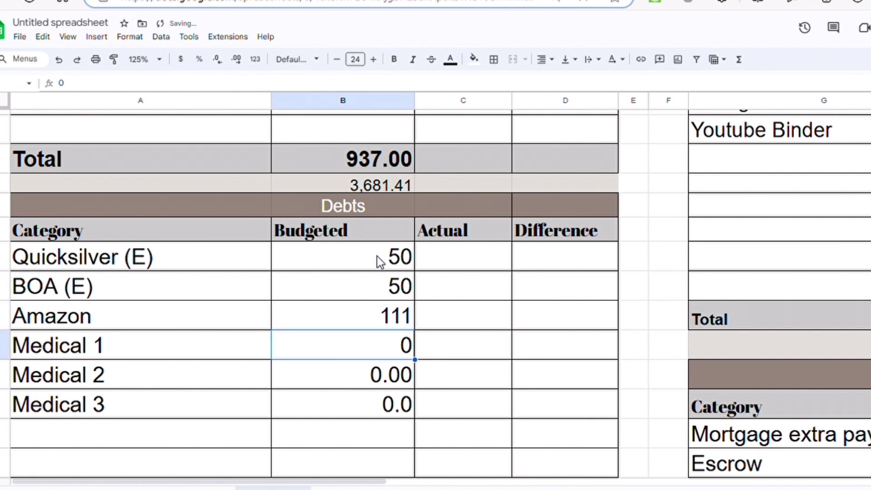
Budget Medical 1 at 35.33, Medical 2 at 72.61 and Medical 3 at 50
type("35.")
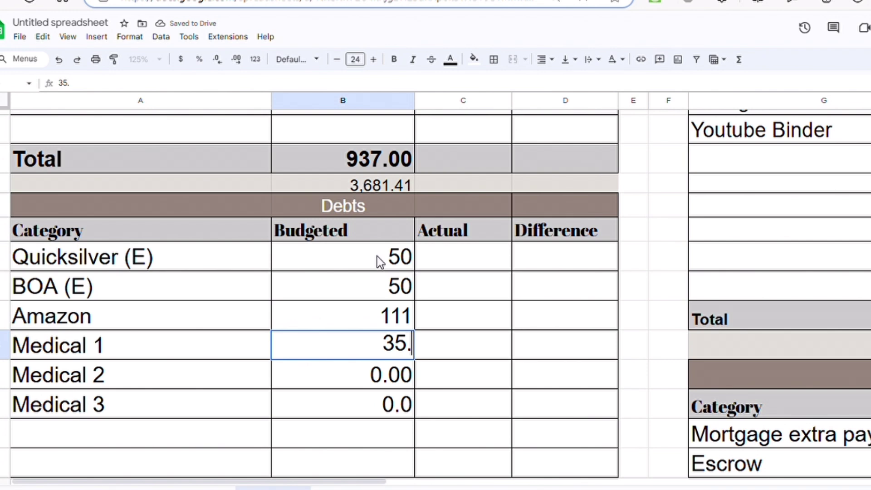
type("33")
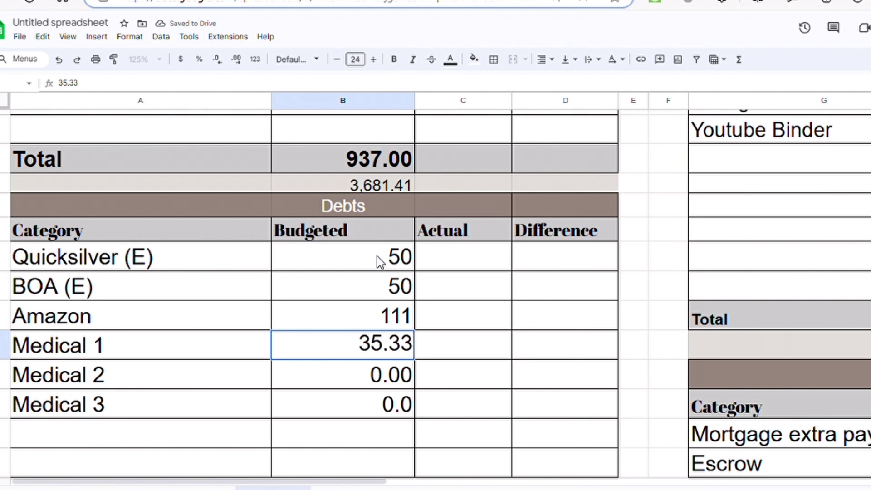
key("Return")
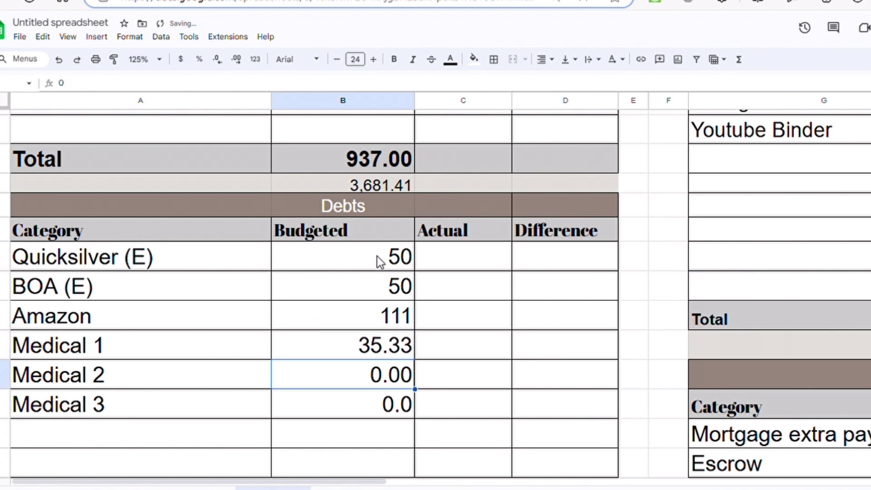
type("72")
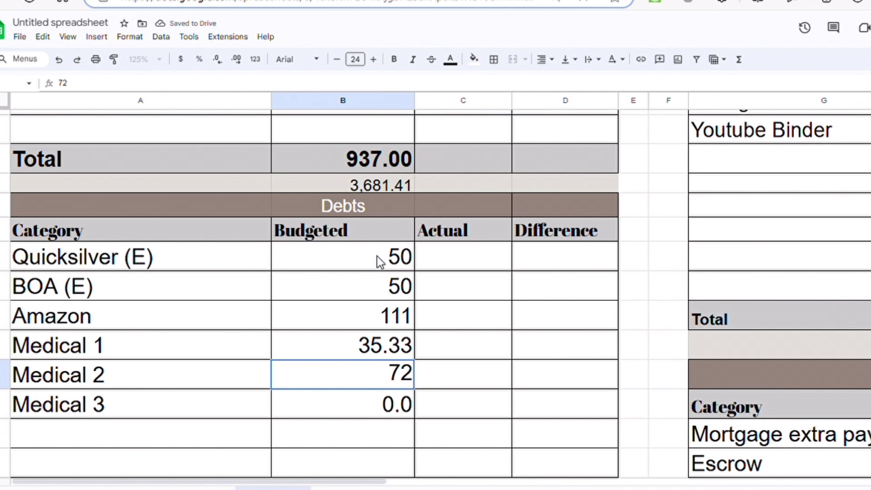
type(".61")
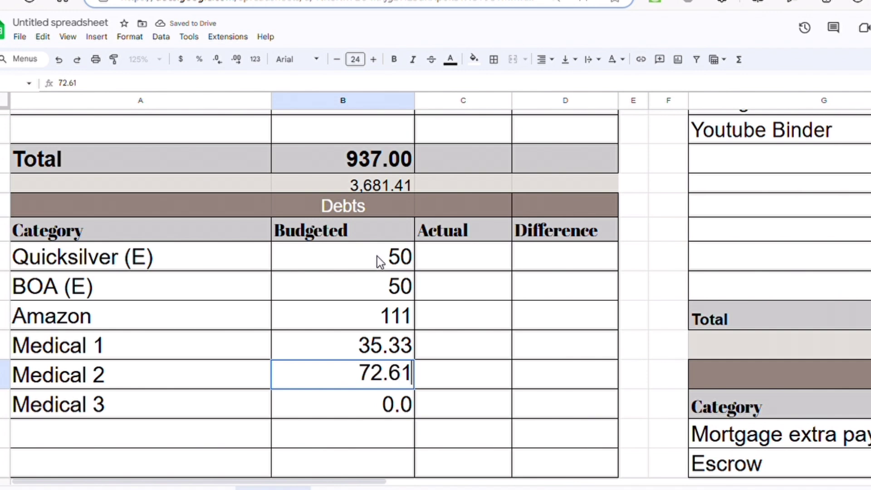
key("Return")
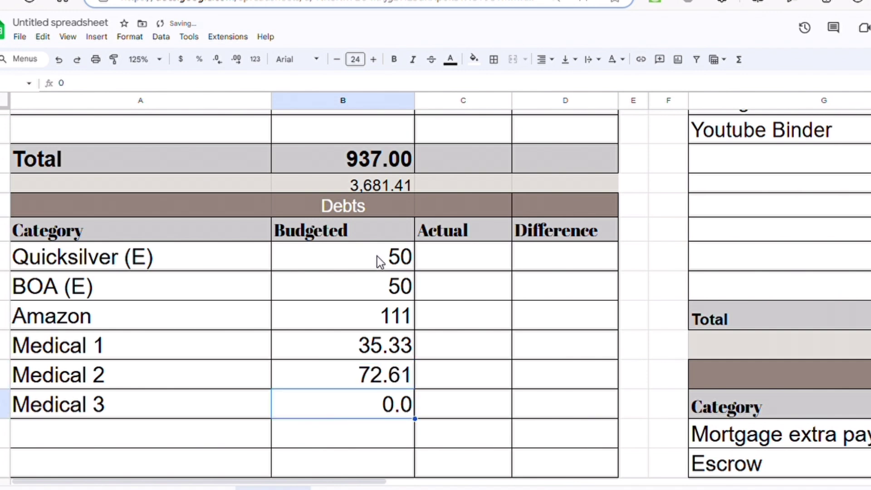
type("50")
key("Return")
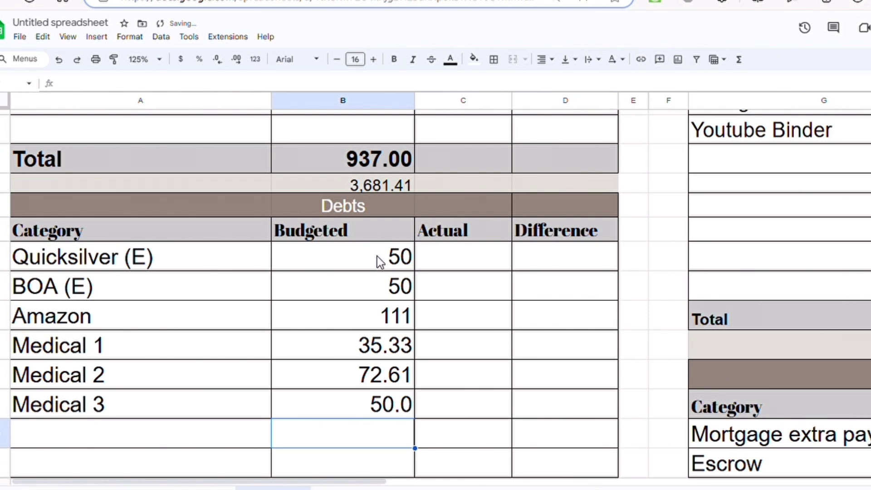
Enter =B20-B36 in B37 below the 368.94 Debts Total, giving 3,312.47
key("Down")
key("Down")
key("Down")
key("Down")
key("Down")
key("Down")
key("Down")
key("Down")
key("Down")
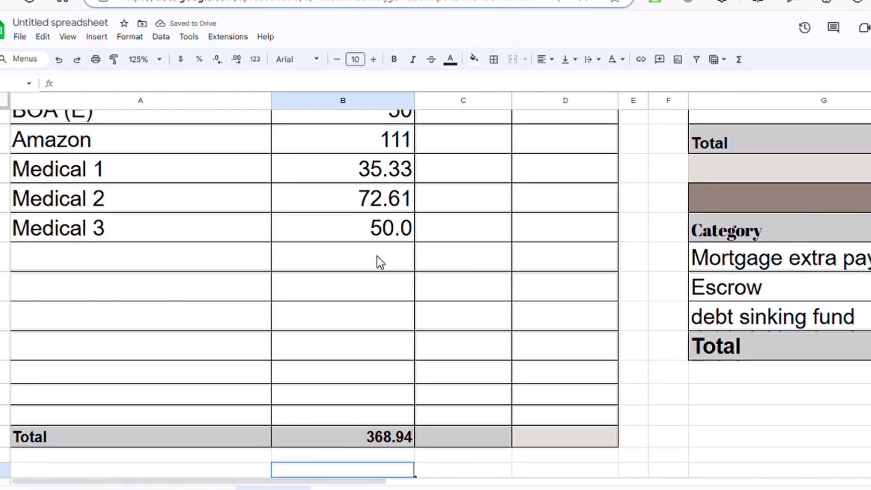
key("Down")
left_click(396, 444)
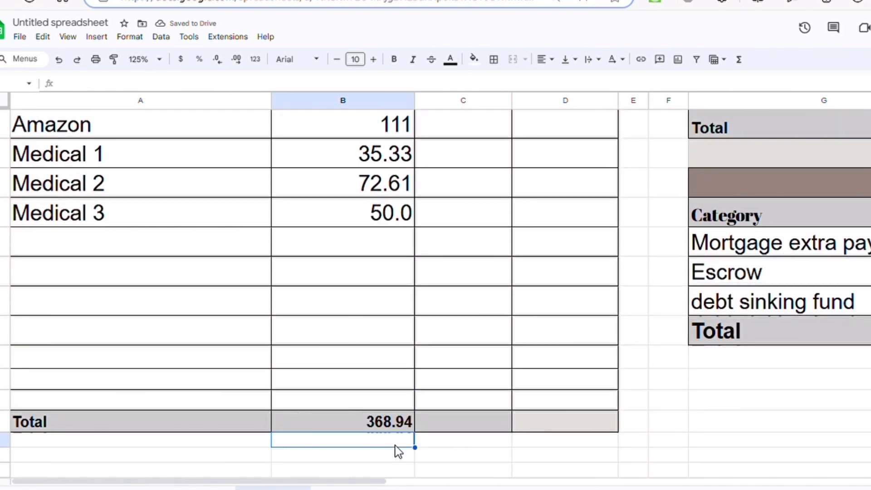
type("=")
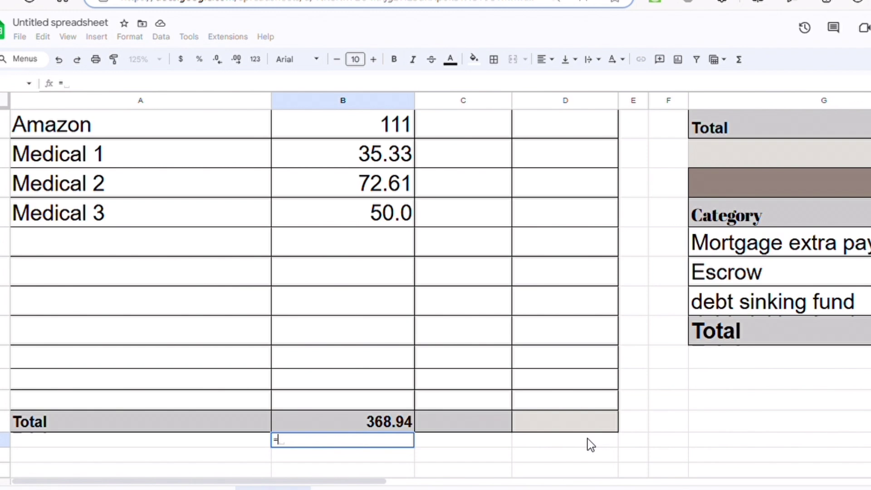
key("Up")
key("Up")
key("Up")
key("BackSpace")
key("BackSpace")
key("BackSpace")
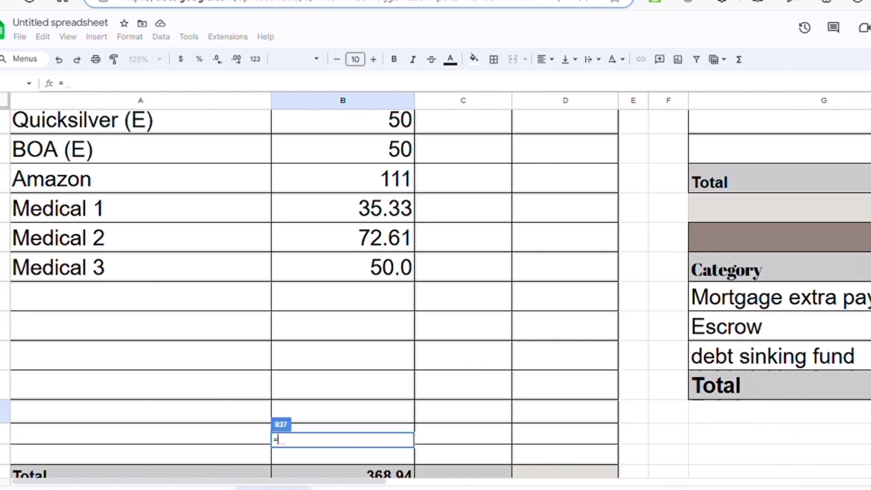
scroll(342, 272, "up", 3)
left_click(375, 154)
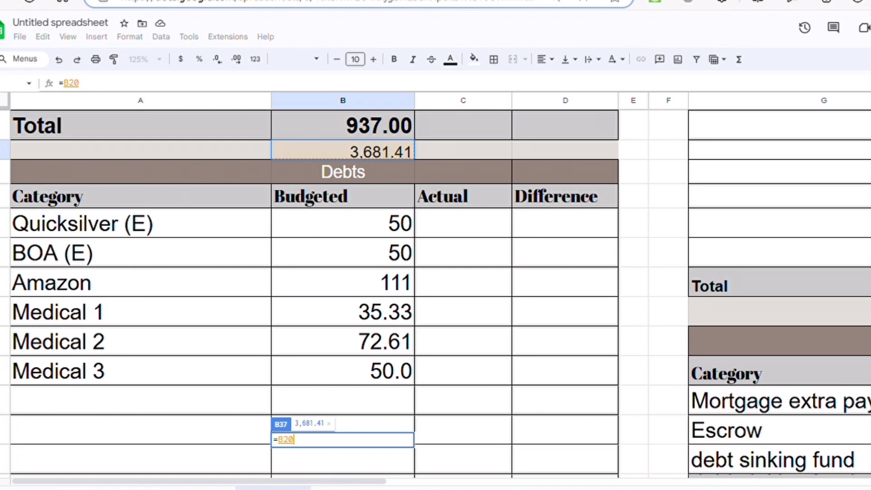
scroll(342, 272, "down", 5)
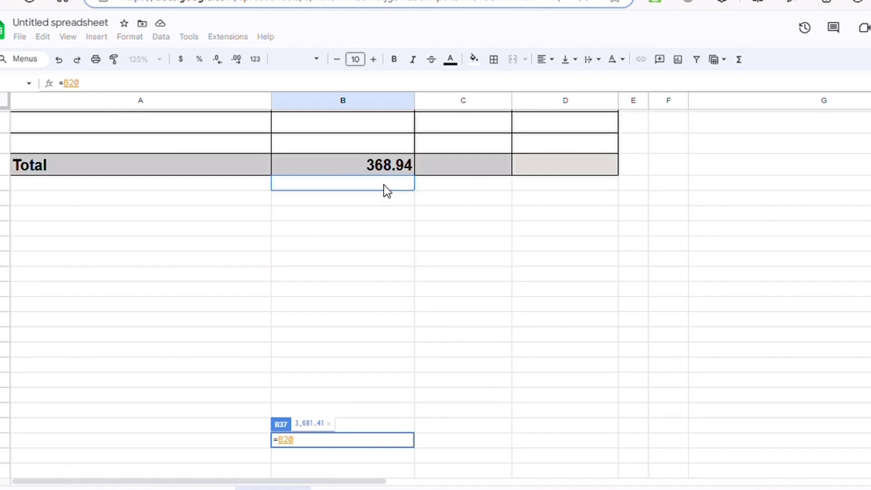
type("-")
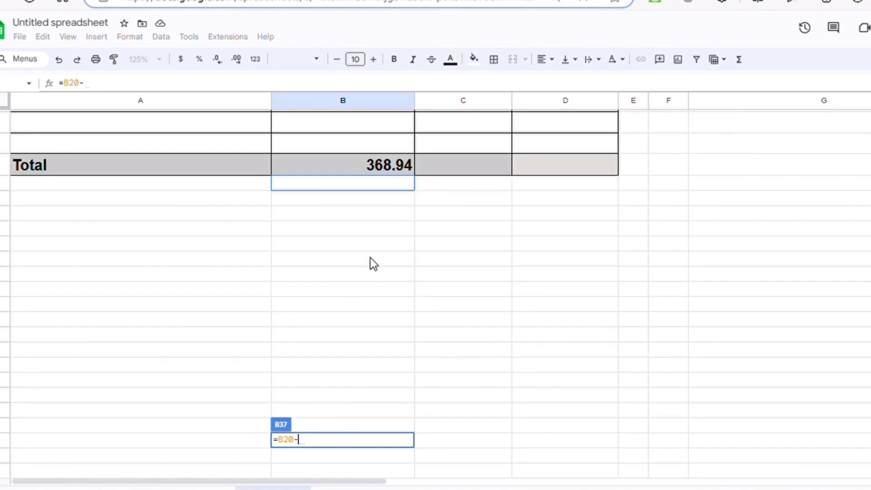
left_click(374, 171)
key("Return")
left_click(704, 342)
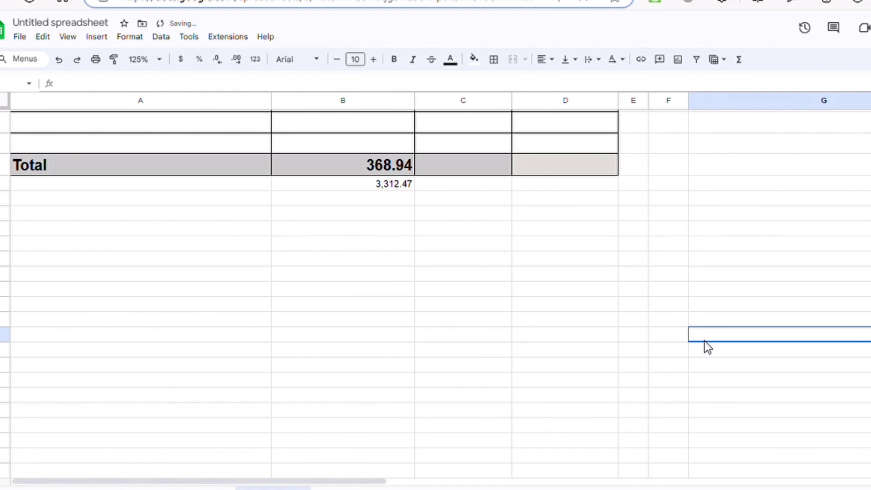
Budget Mortage at 2,066 and Utilities at 98.85, dating Utilities 6/10
scroll(435, 412, "up", 15)
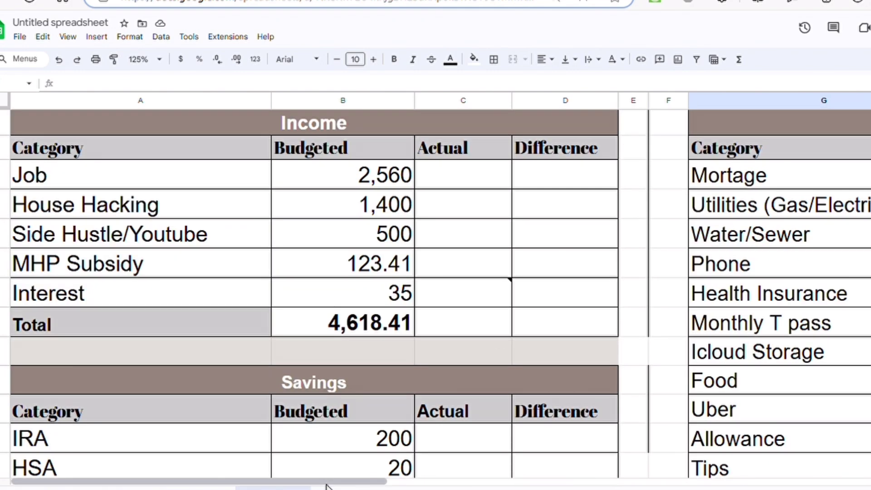
left_click_drag(334, 482, 558, 481)
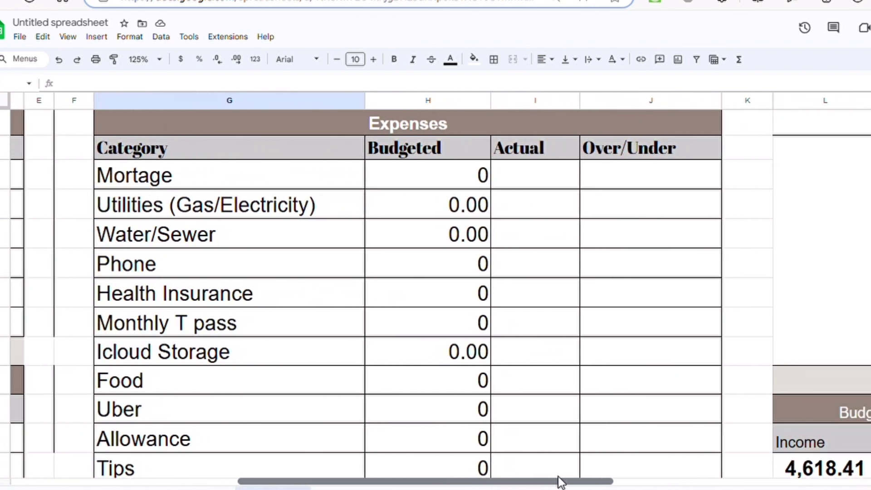
left_click(475, 184)
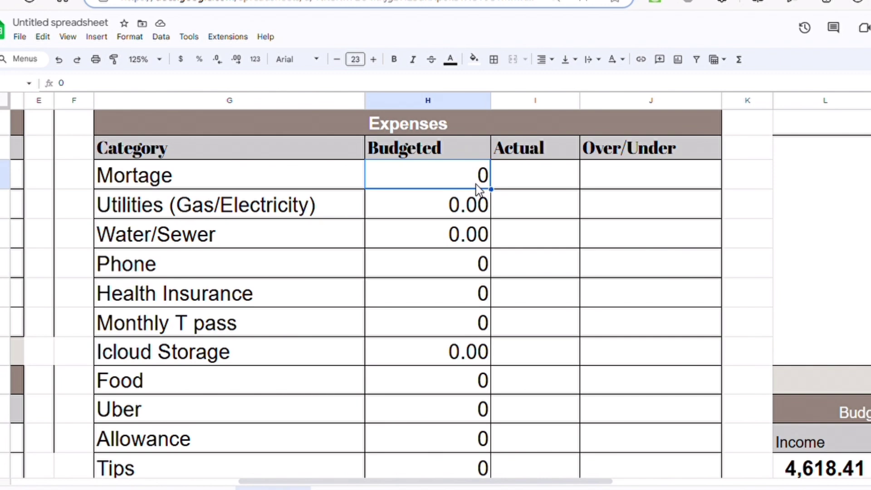
type("2,06")
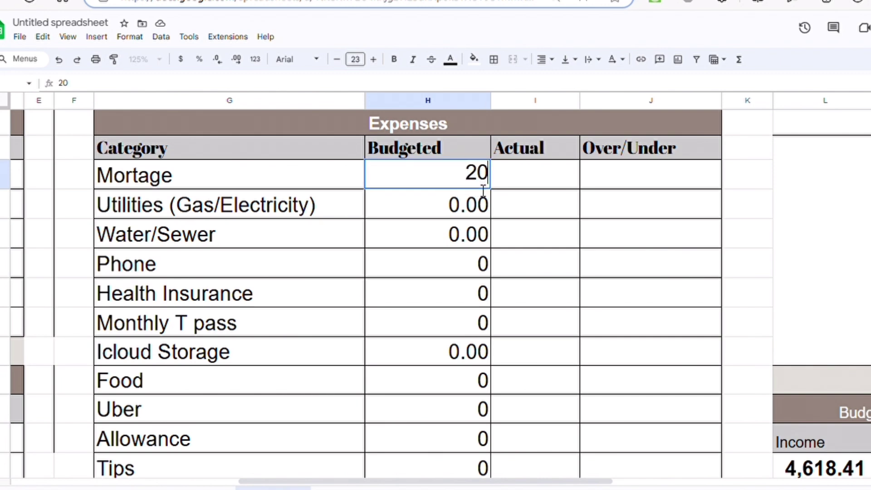
type("66")
key("Return")
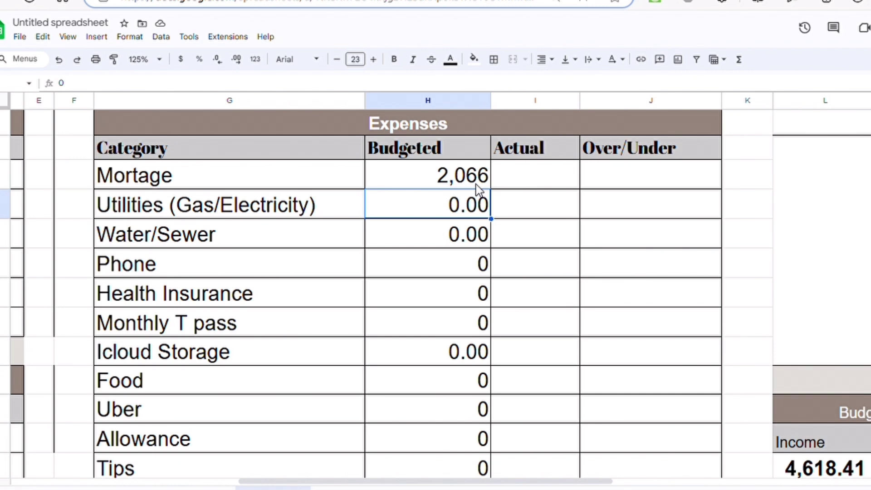
type("98.")
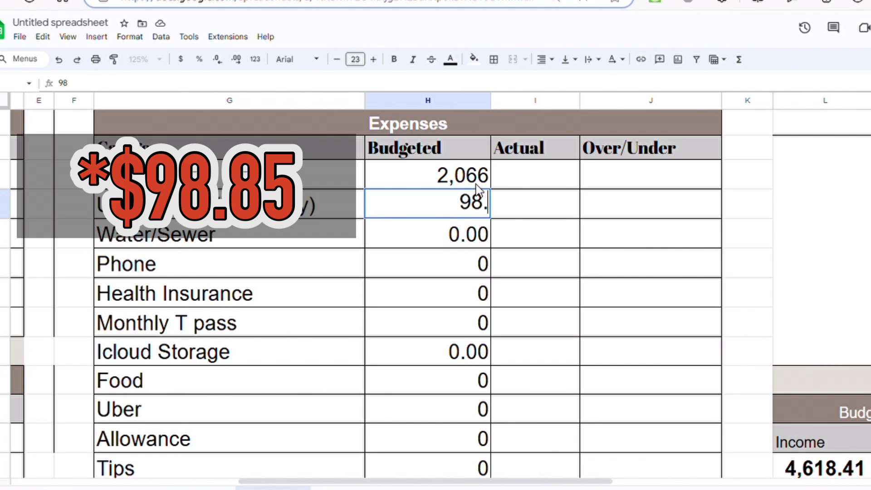
type("85")
key("Return")
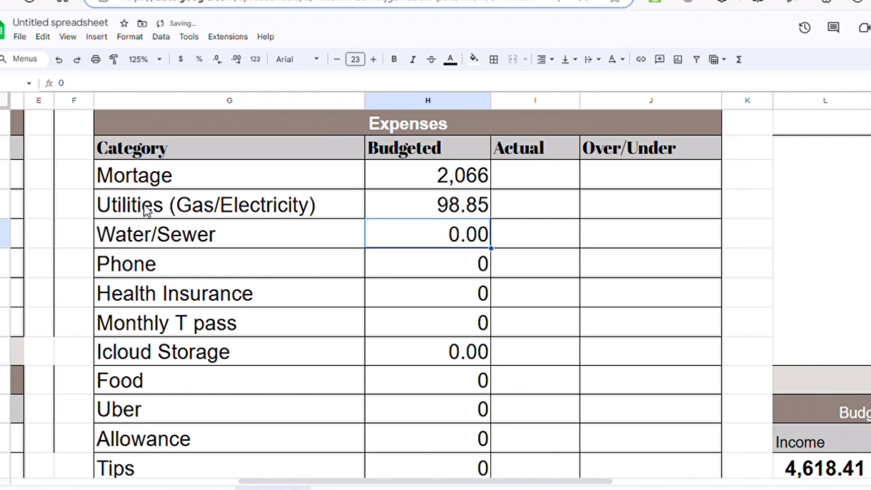
left_click(78, 203)
type("6")
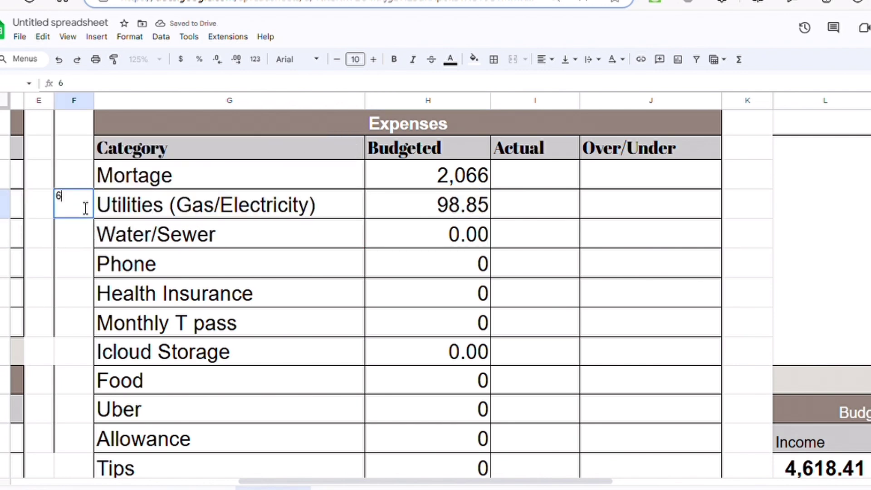
type("/10")
key("Return")
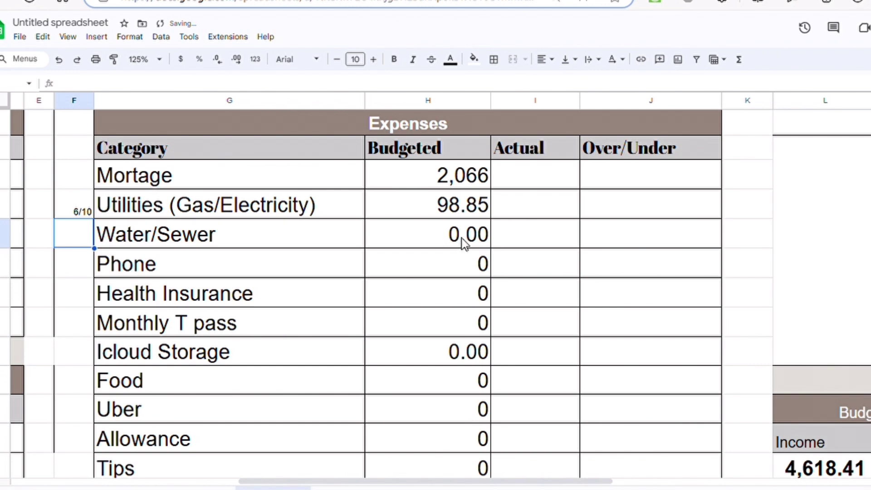
Budget Phone at 30 with the date 6/27 beside it
left_click(461, 264)
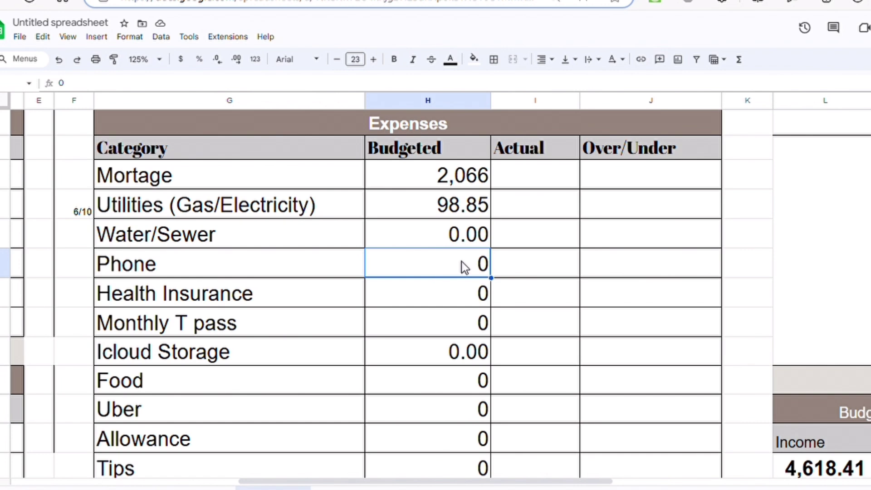
type("30")
key("Return")
left_click(75, 265)
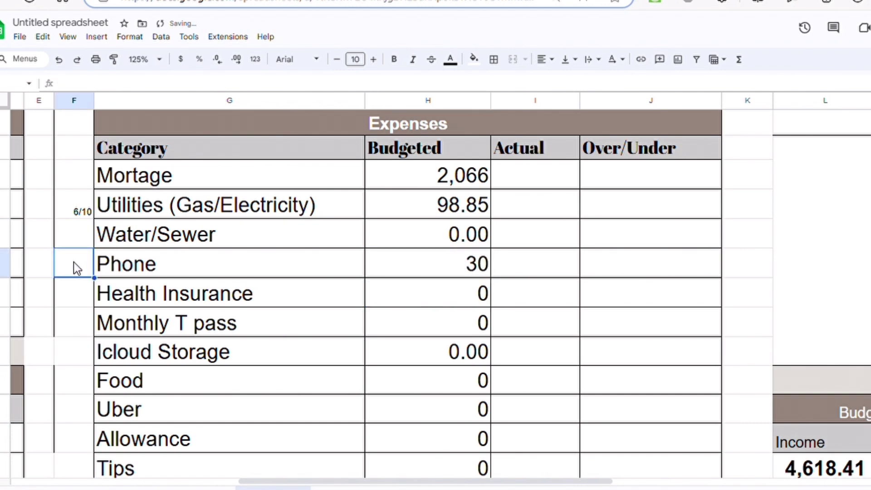
type("6/2")
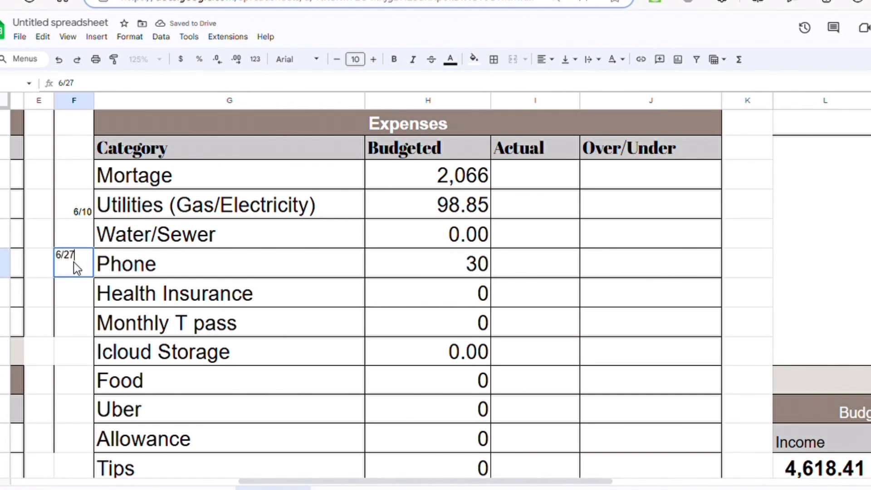
type("7")
key("Return")
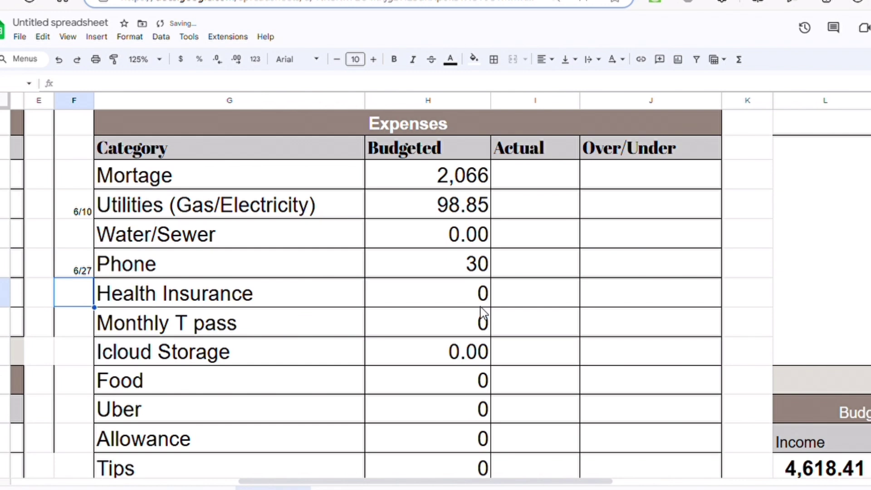
Budget Health Insurance 15, T pass 90, Icloud 2.99 and Food 240
left_click(459, 299)
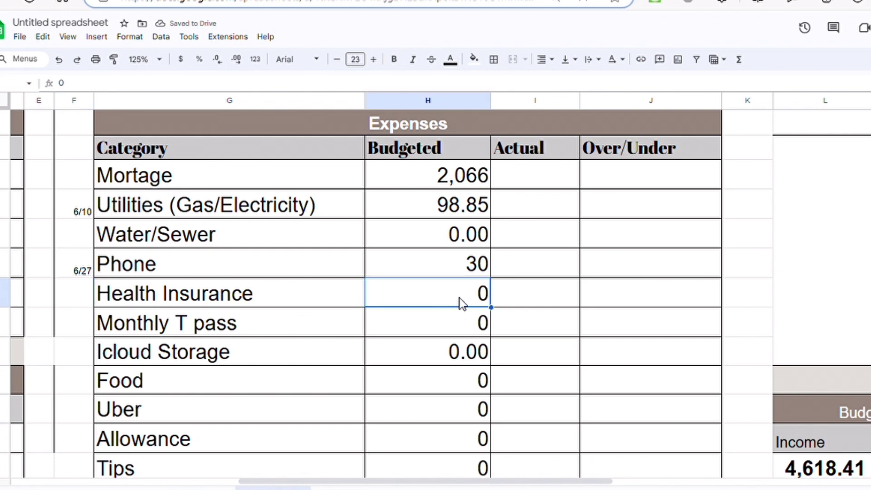
type("1")
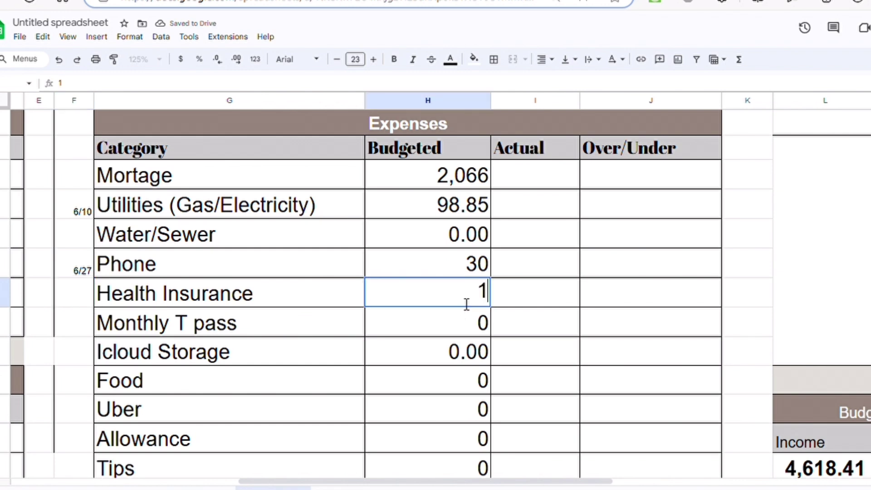
type("5")
key("Return")
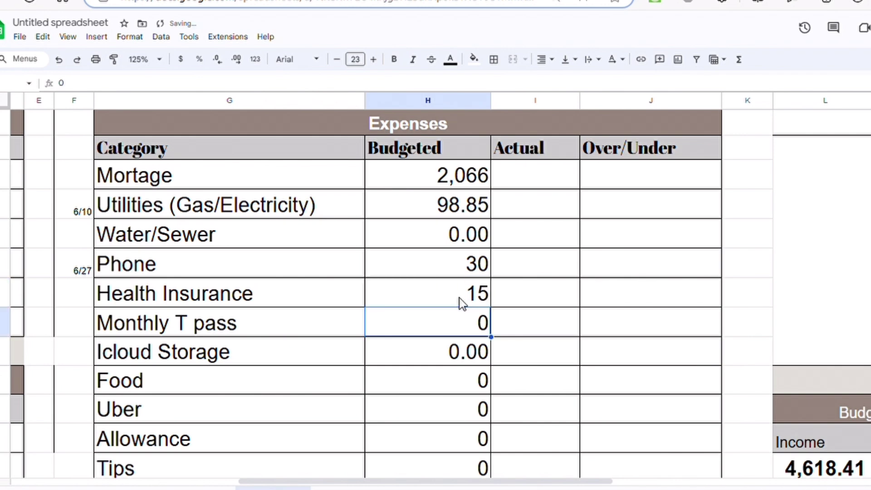
type("90")
key("Return")
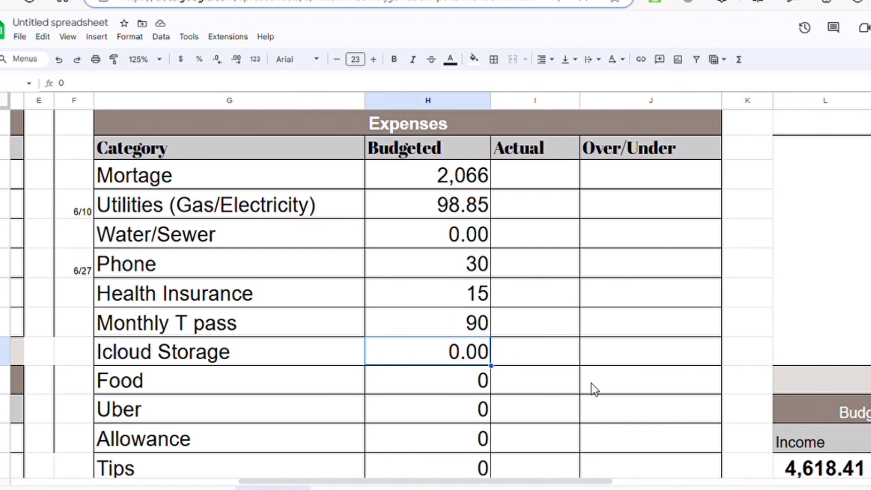
type("2.99")
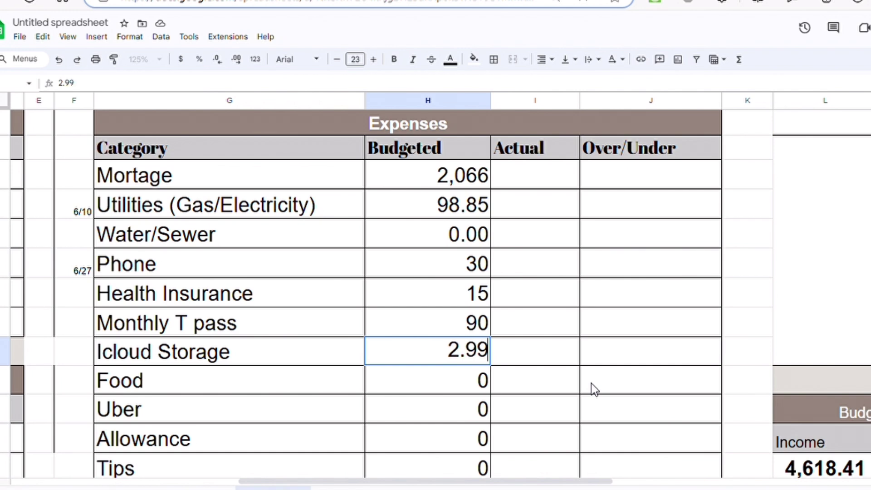
key("Return")
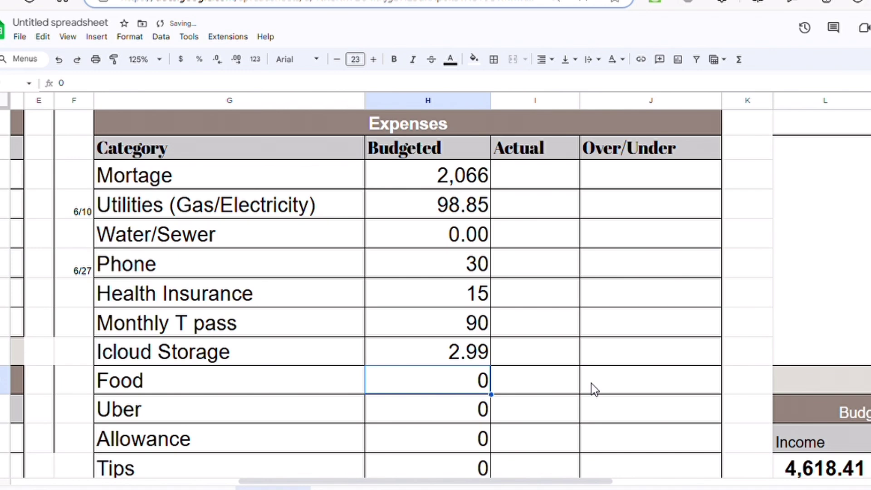
type("240")
key("Return")
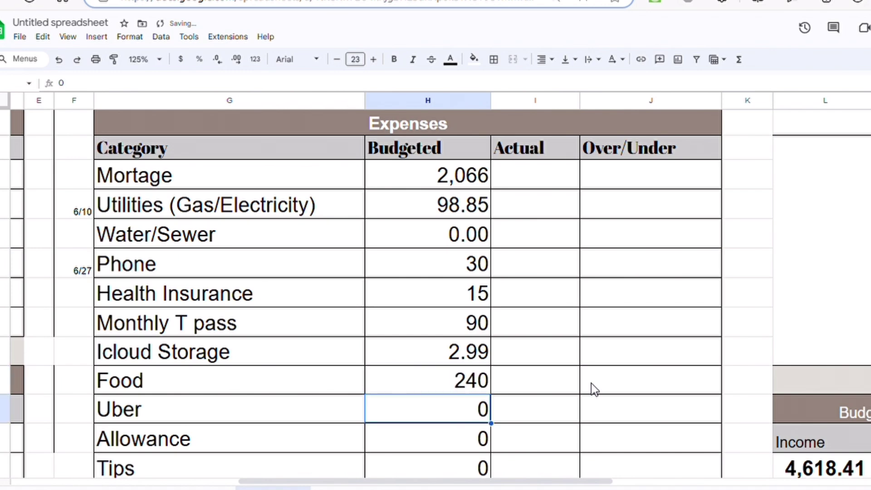
key("Down")
key("Down")
key("Down")
key("Down")
key("Down")
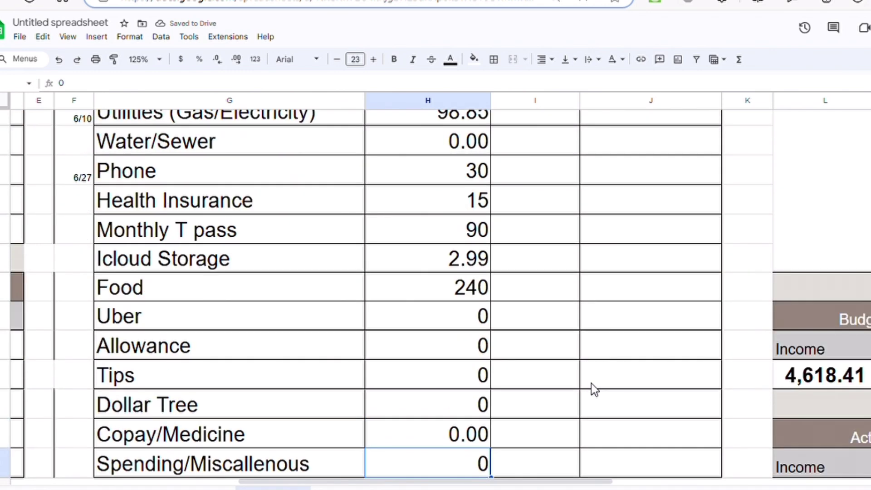
Budget Uber at 30 and Allowance at 100 in the expense list
key("Down")
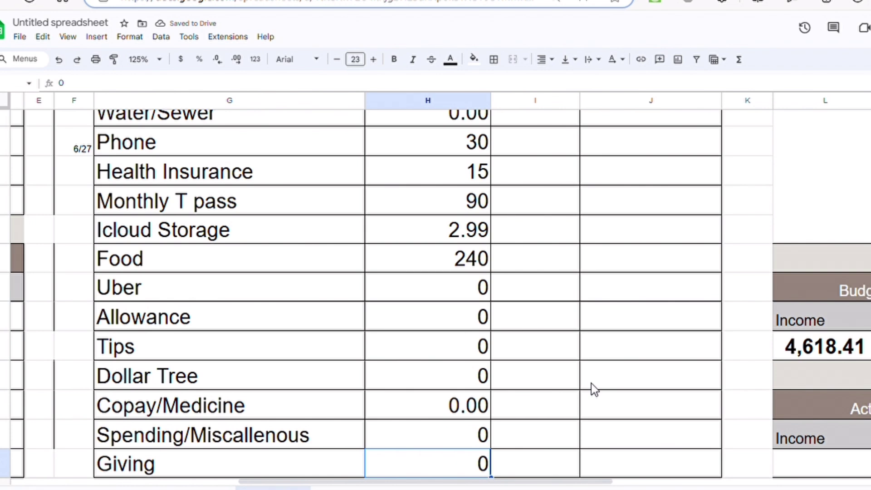
left_click(447, 298)
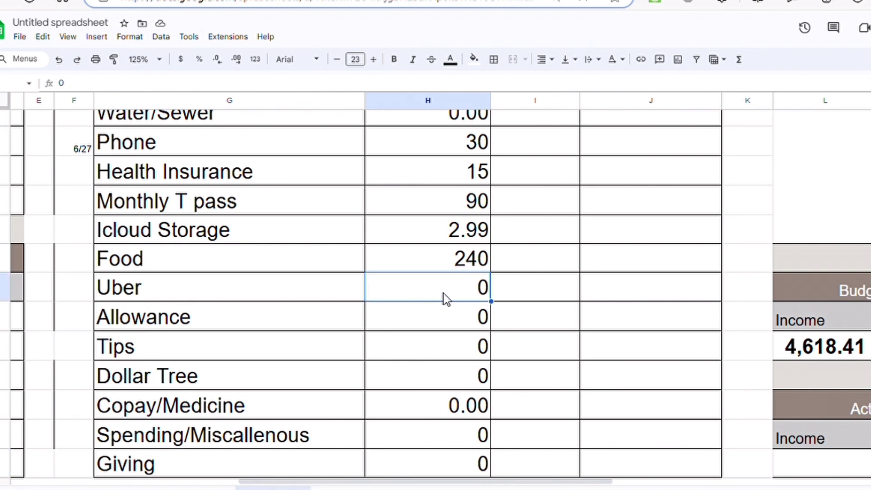
type("30")
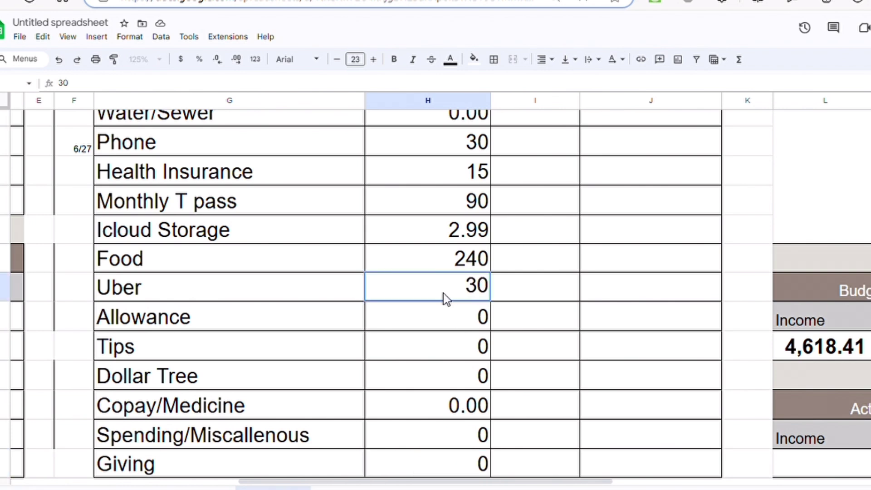
key("Return")
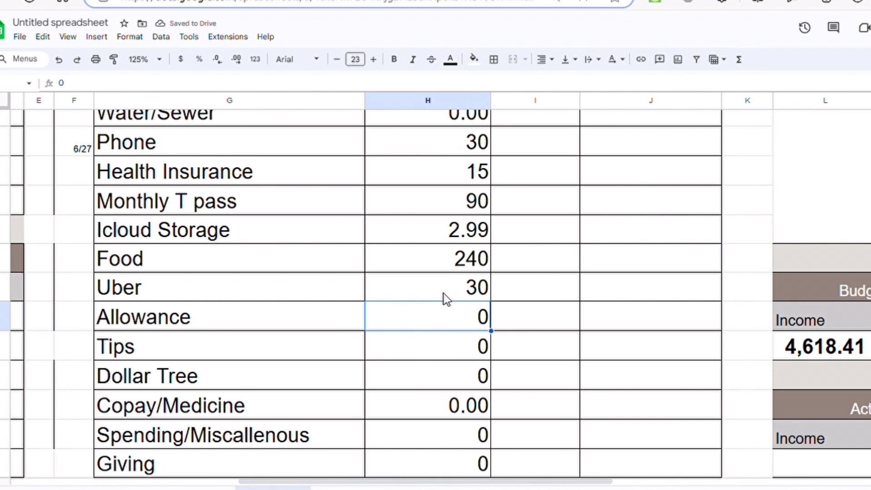
type("100")
key("Return")
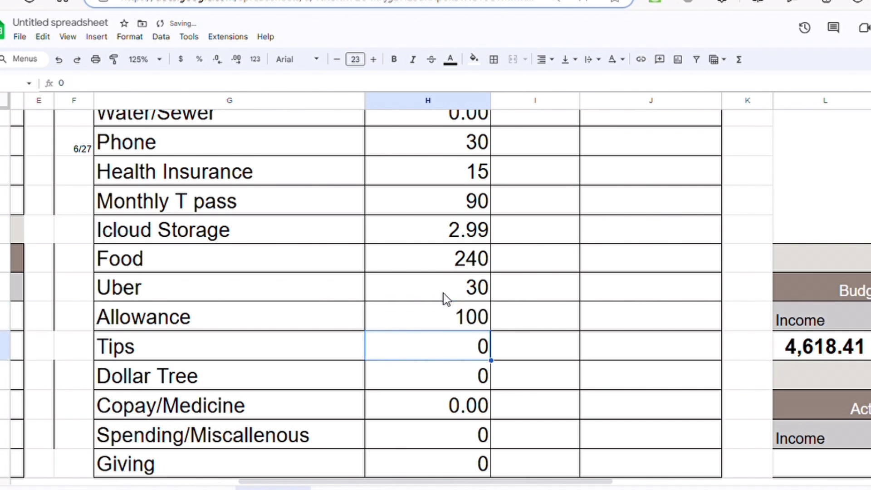
Enter 20 as the budget for both Tips and Dollar Tree
left_click_drag(550, 482, 574, 484)
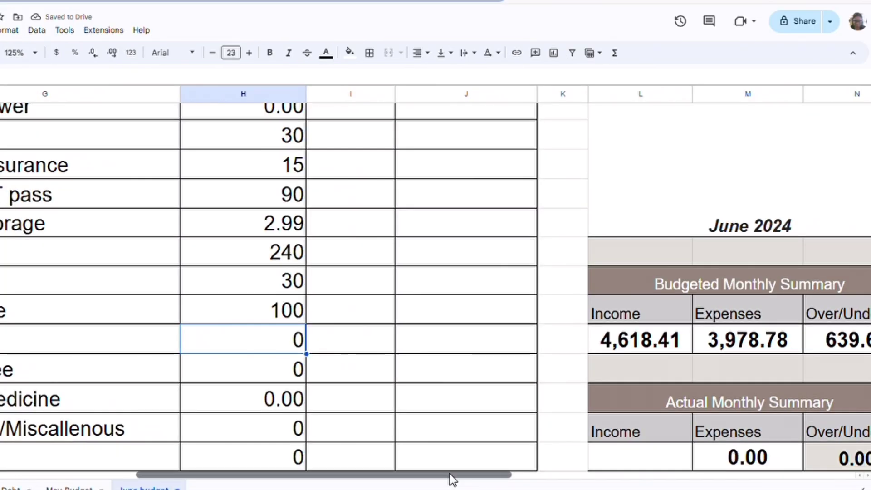
left_click_drag(575, 485, 591, 487)
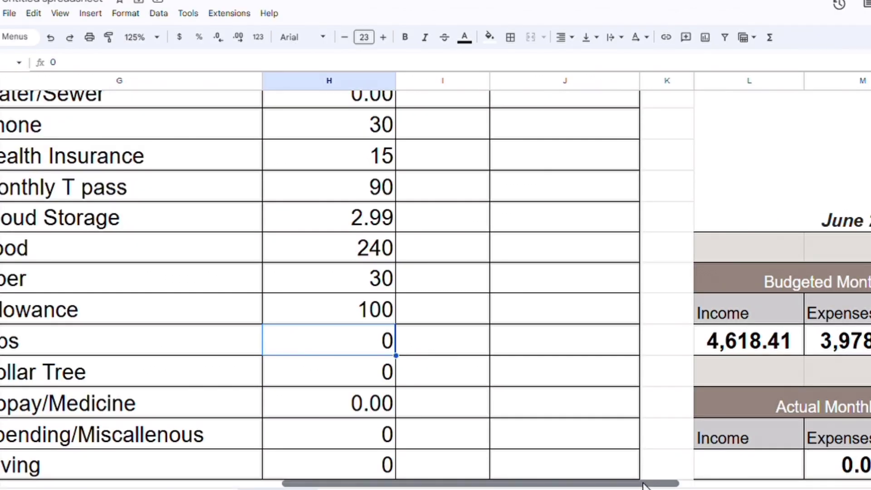
left_click_drag(643, 484, 633, 486)
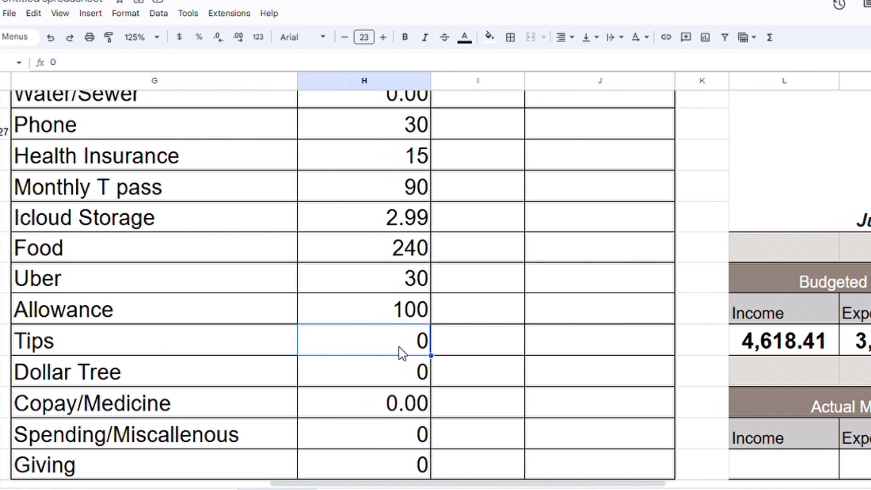
type("20")
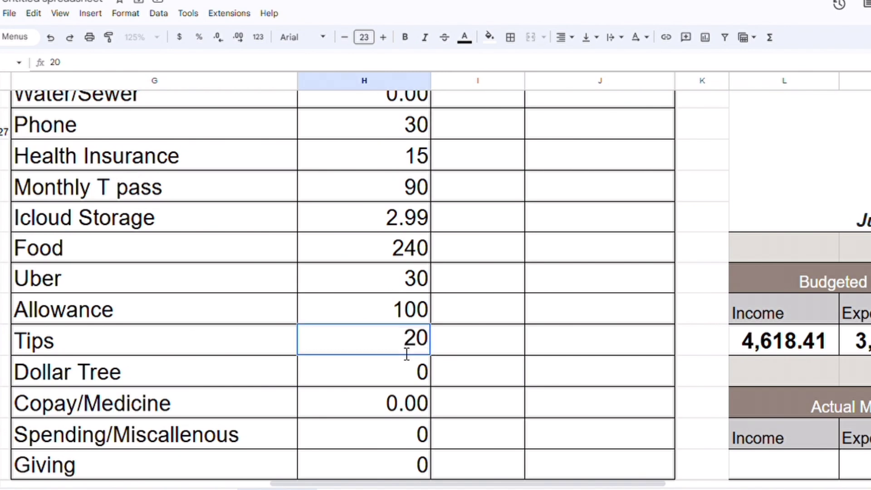
key("Return")
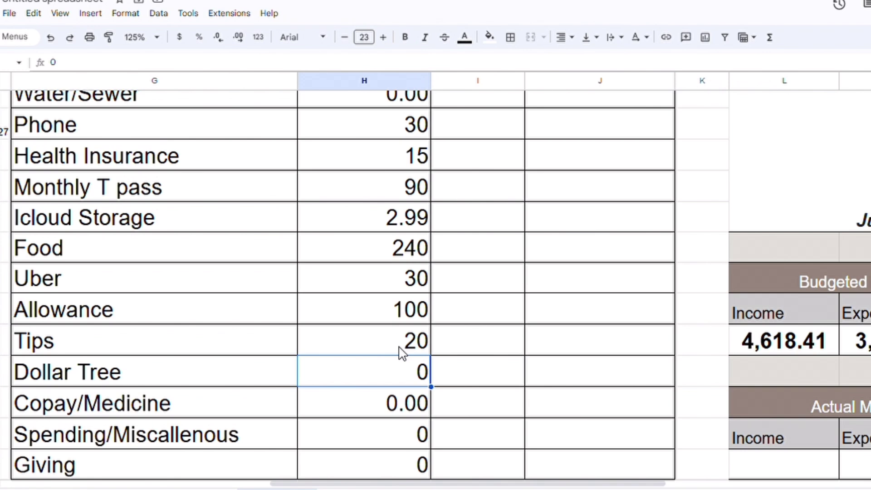
type("20")
key("Return")
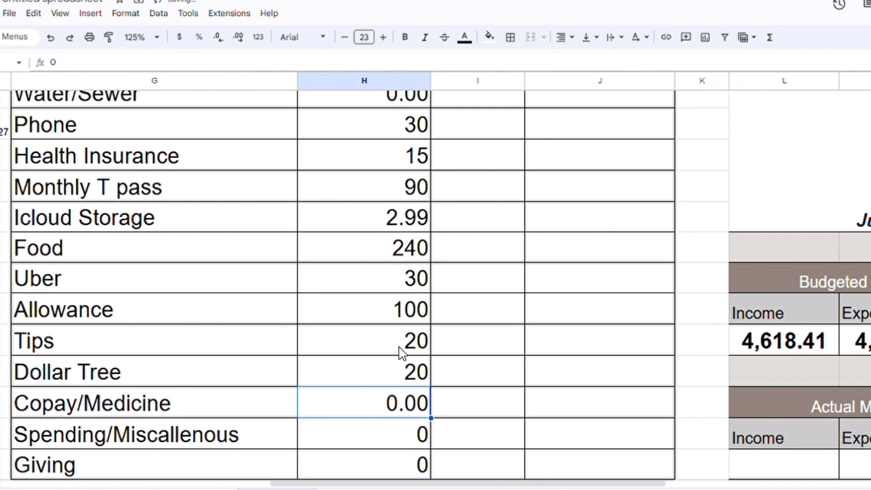
key("Down")
key("Down")
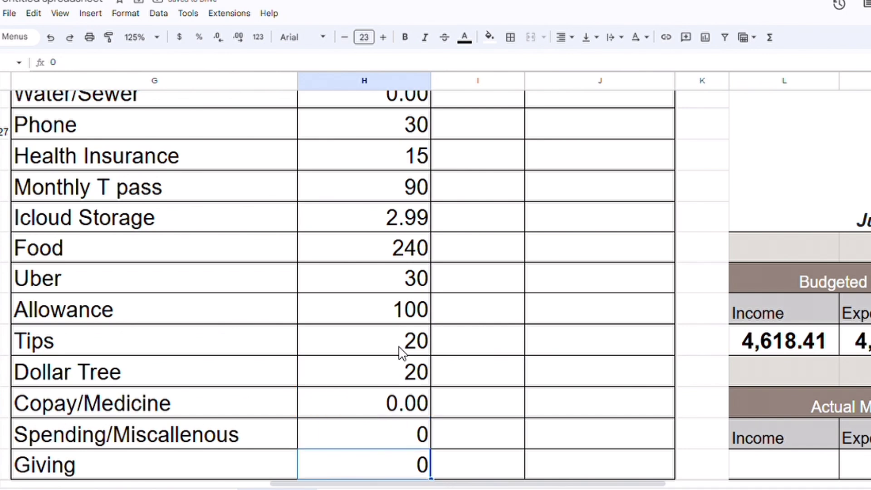
key("Down")
key("Down")
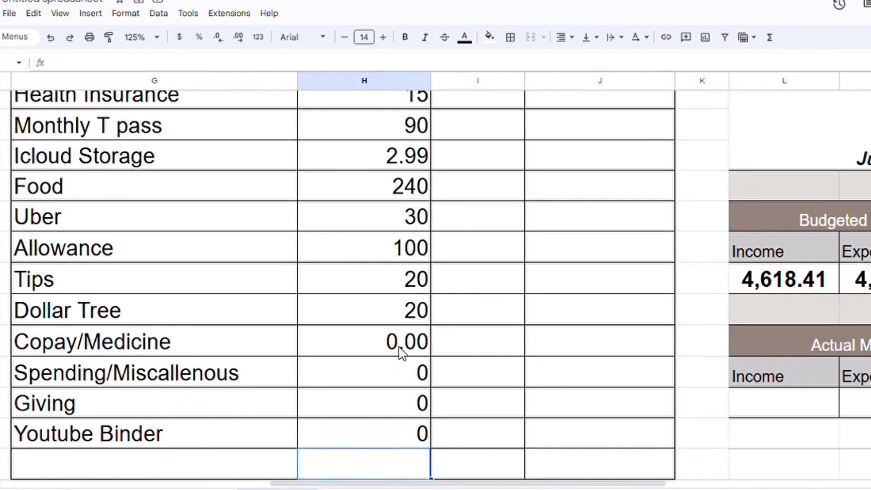
Enter Budgeted amounts 210 for Spending/Miscallenous, 50 for Giving and 70 for Youtube Binder
left_click(409, 375)
type("210")
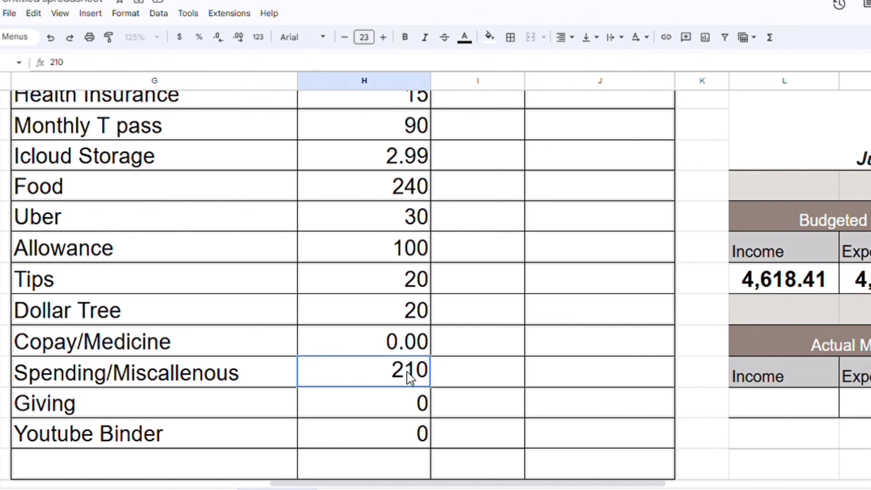
key("Return")
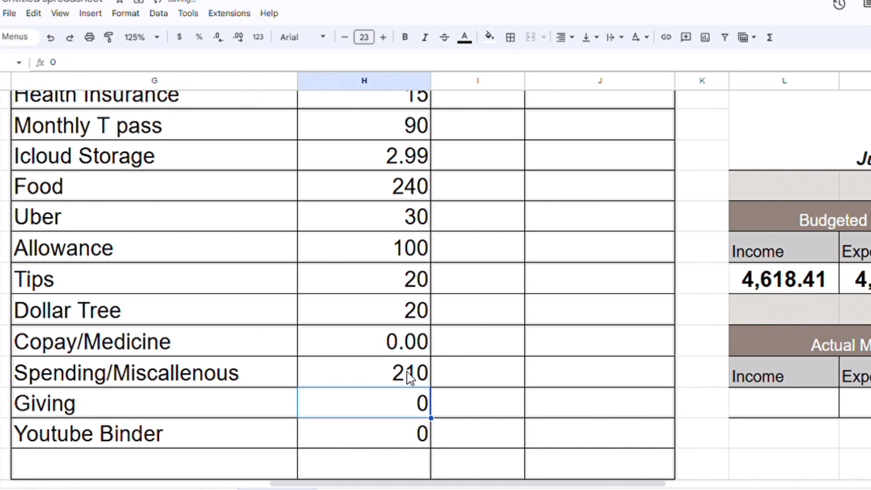
type("50")
key("Return")
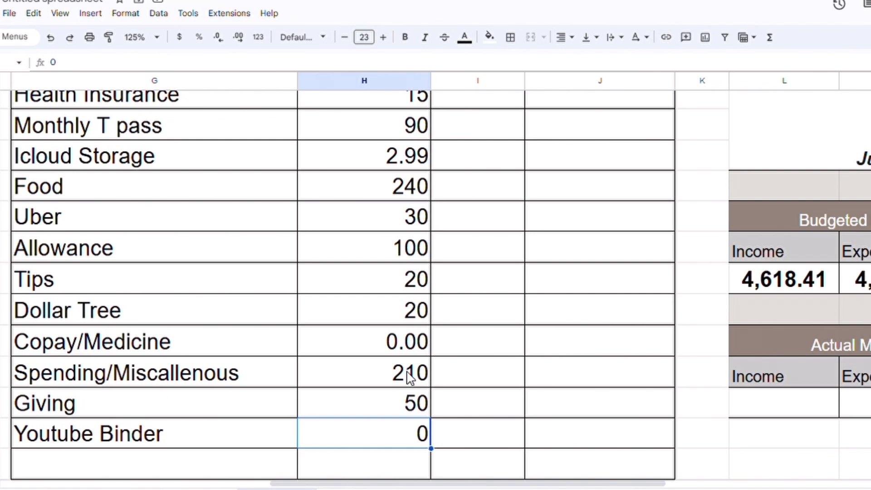
type("70")
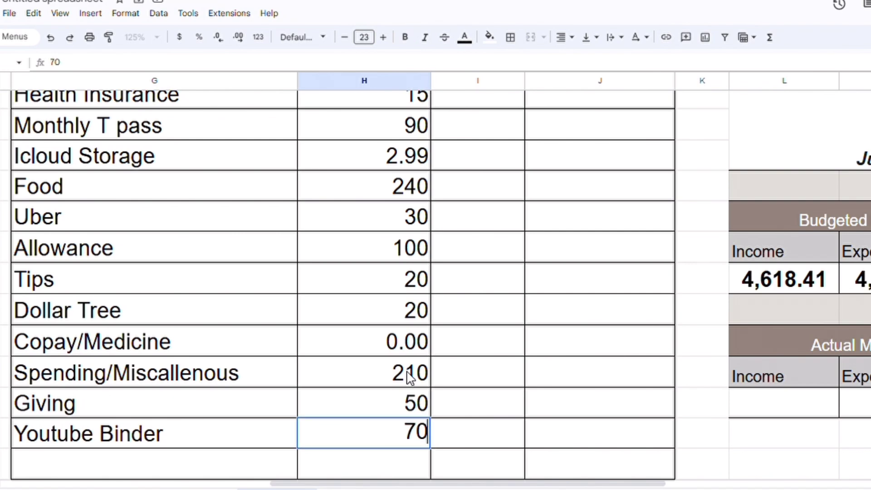
key("Return")
key("Down")
key("Down")
key("Down")
key("Down")
key("Down")
key("Down")
key("Down")
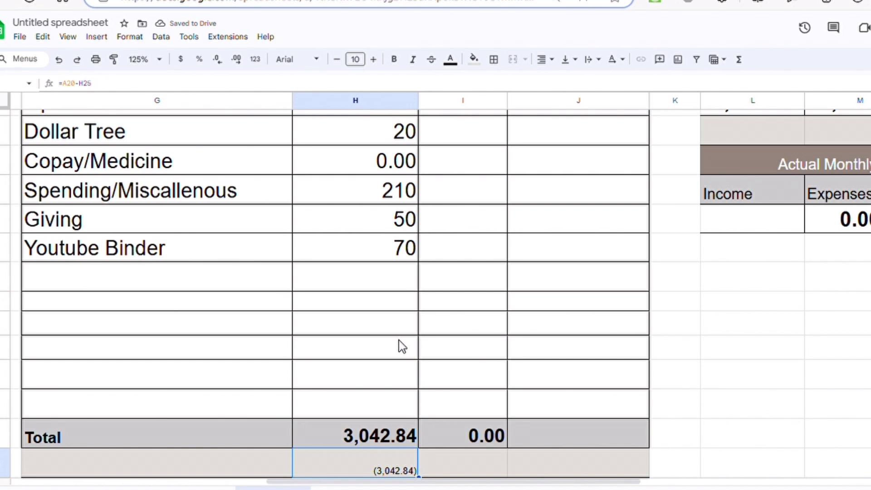
In the Other table, budget 260 for the Mortgage extra payment
key("Right")
key("Right")
key("Up")
key("Up")
key("Up")
key("Up")
key("Up")
key("Up")
key("Up")
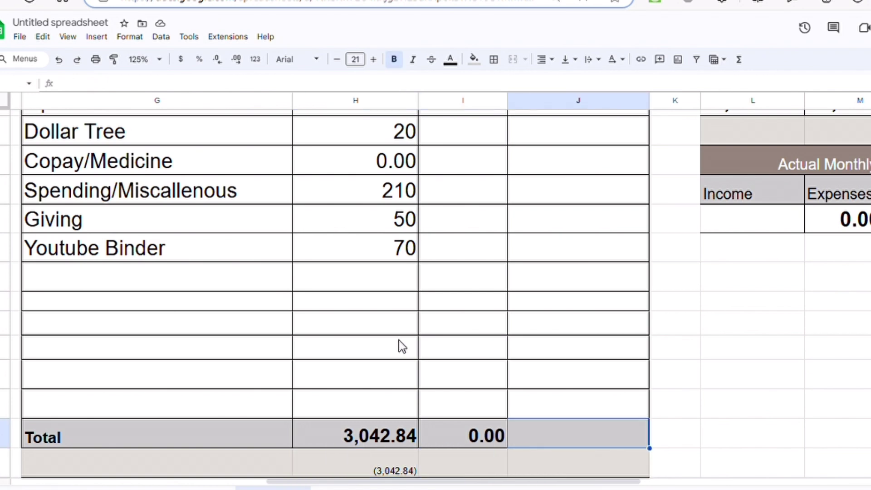
key("Up")
key("Up")
key("Up")
key("Up")
key("Up")
key("Up")
key("Up")
key("Up")
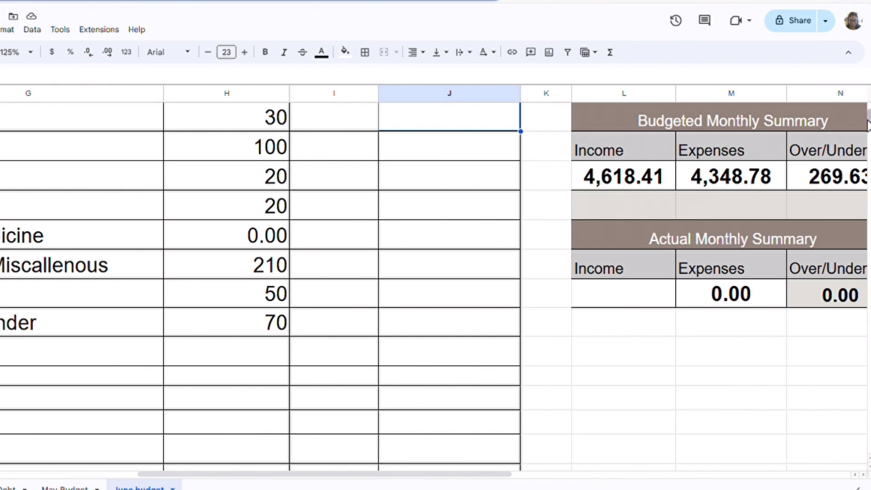
left_click(562, 376)
key("Down")
key("Down")
key("Down")
key("Down")
key("Down")
key("Down")
key("Down")
key("Down")
key("Down")
key("Down")
key("Down")
key("Down")
key("Down")
key("Down")
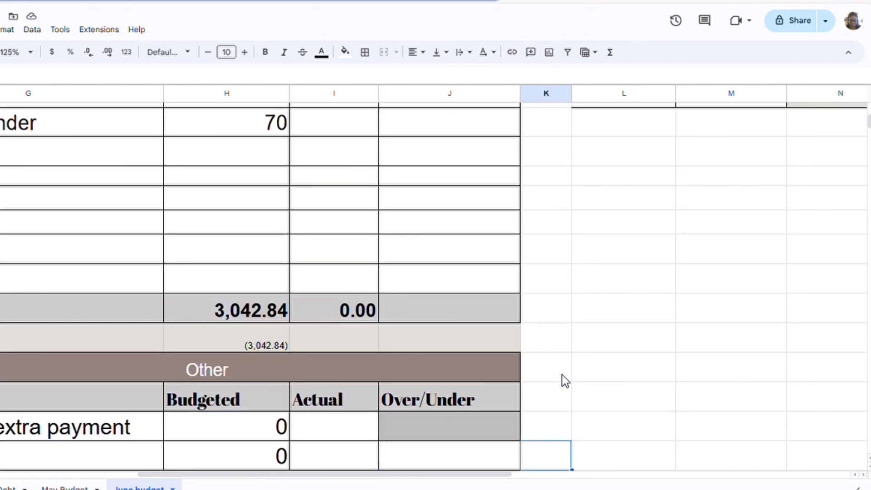
left_click(284, 335)
left_click(447, 378)
left_click(412, 338)
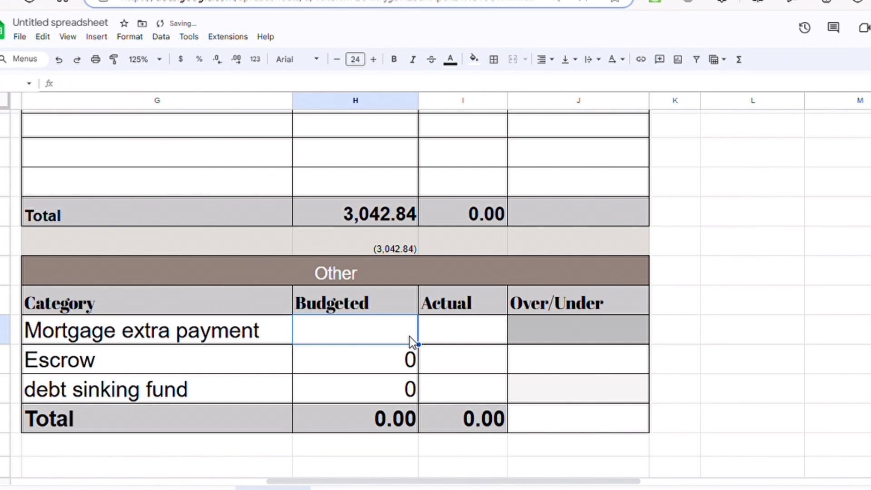
type("260")
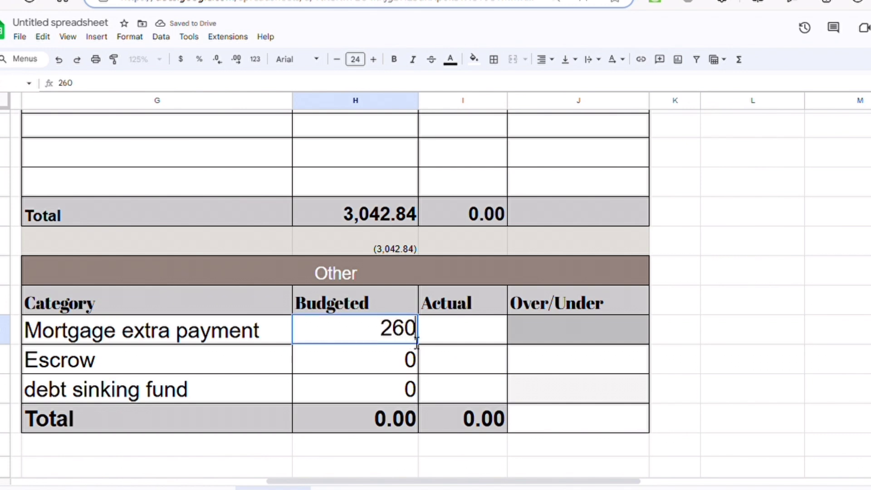
key("Return")
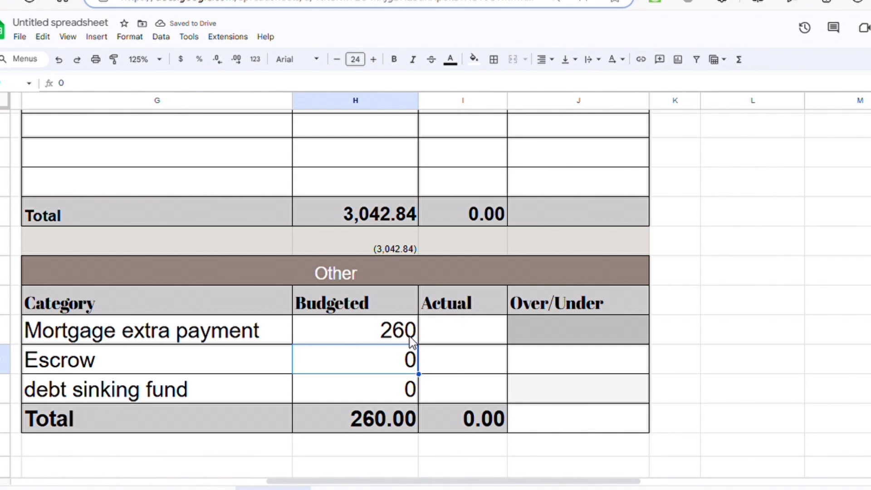
Budget Escrow at 5, then correct it to 9, leaving 0.63 Over/Under
type("5")
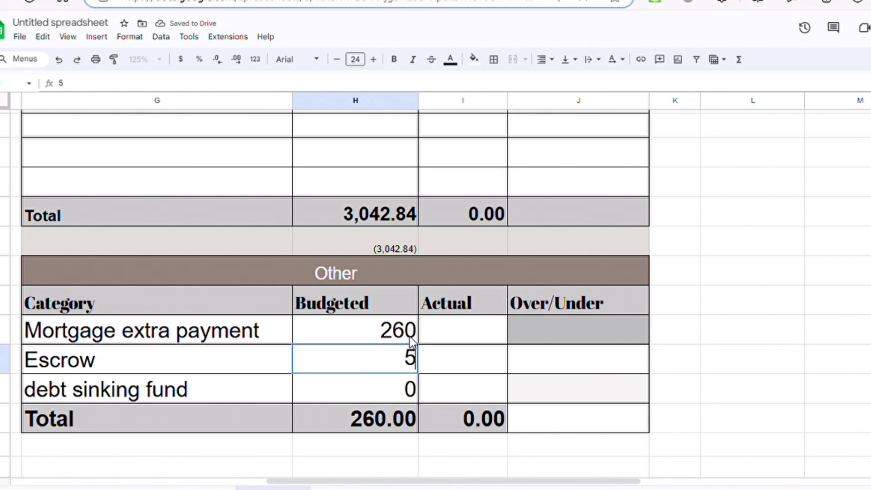
left_click(414, 339)
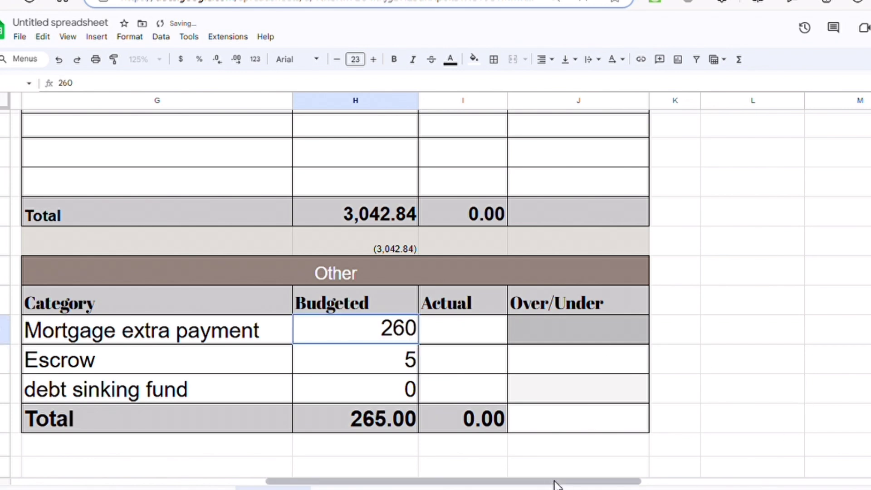
left_click_drag(554, 482, 596, 488)
left_click(773, 352)
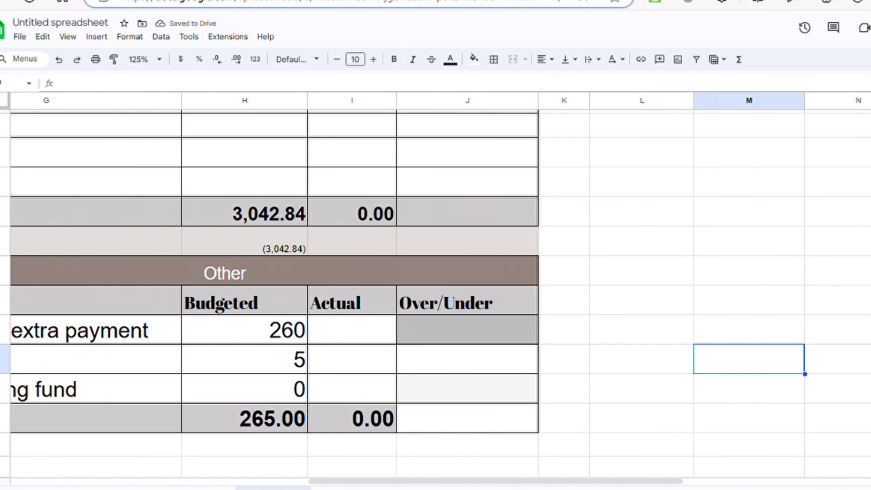
scroll(436, 295, "up", 10)
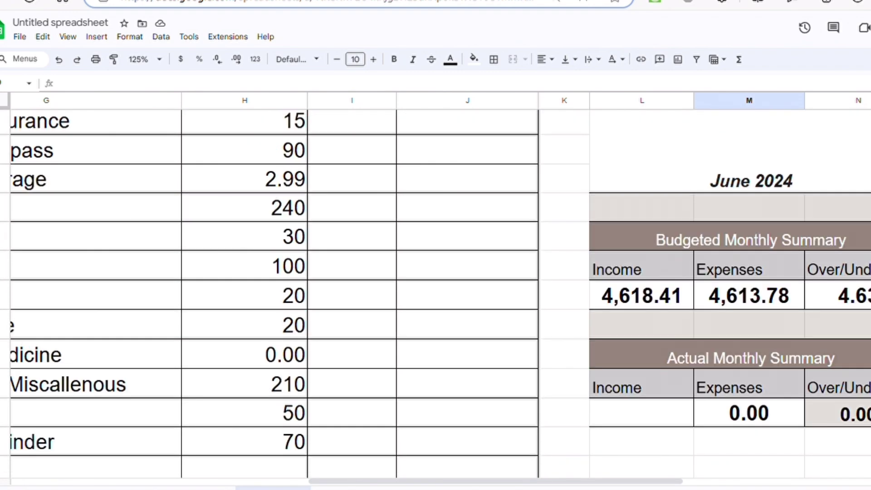
scroll(587, 363, "down", 8)
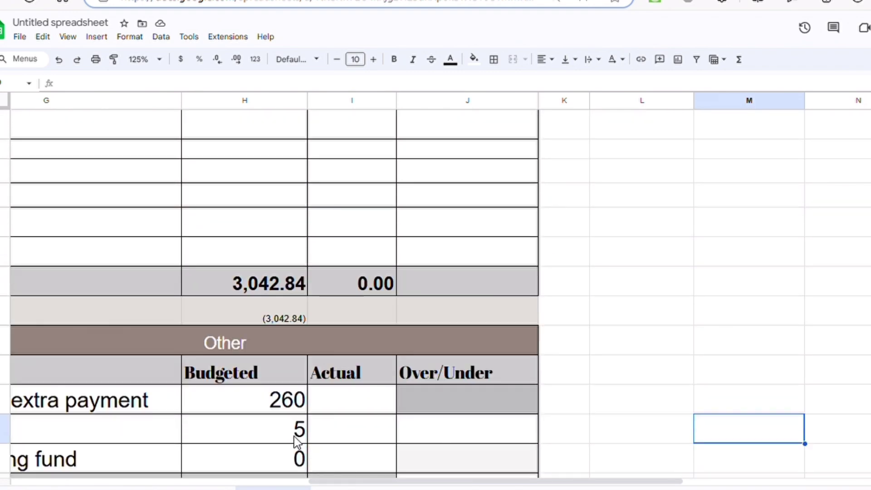
left_click(293, 437)
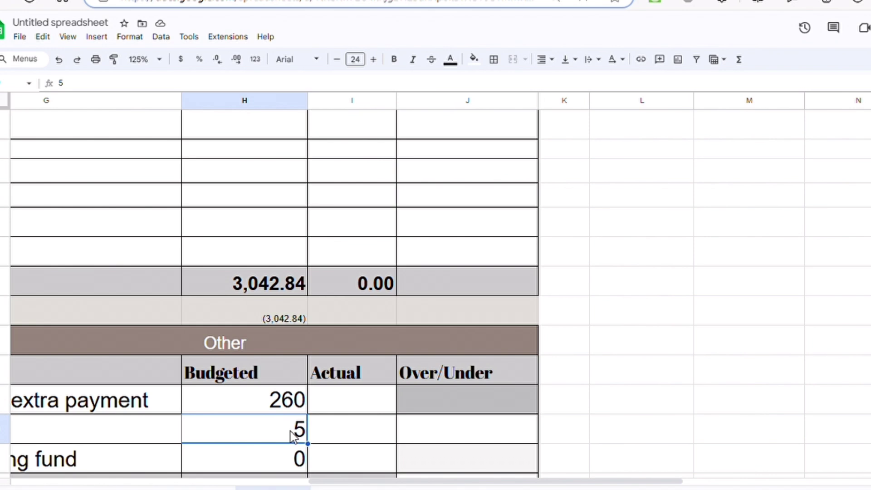
type("9")
key("Return")
scroll(617, 282, "up", 10)
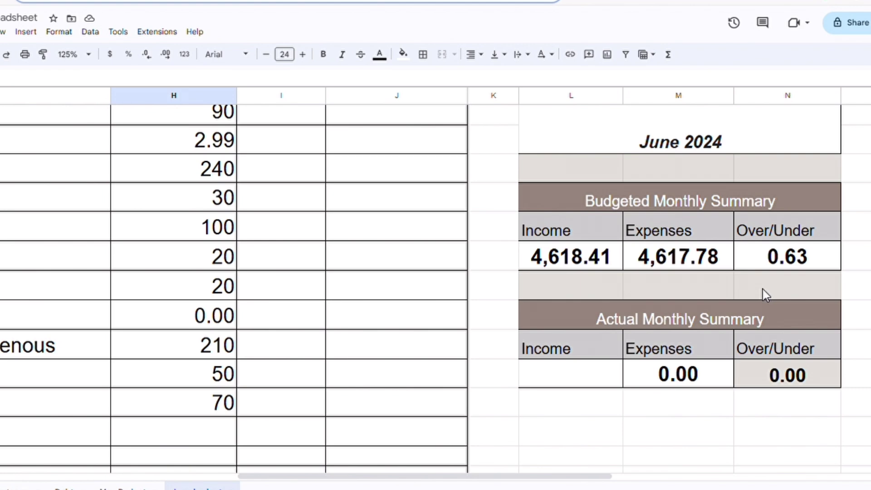
left_click_drag(587, 475, 148, 446)
scroll(435, 272, "up", 5)
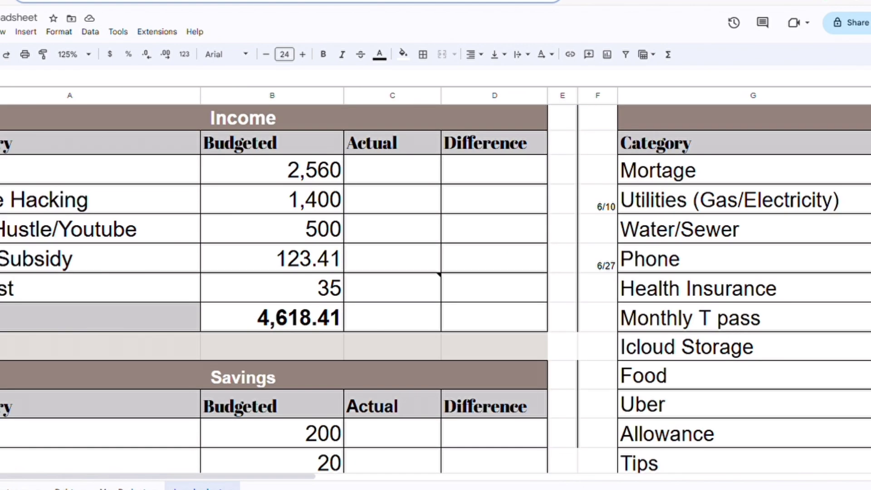